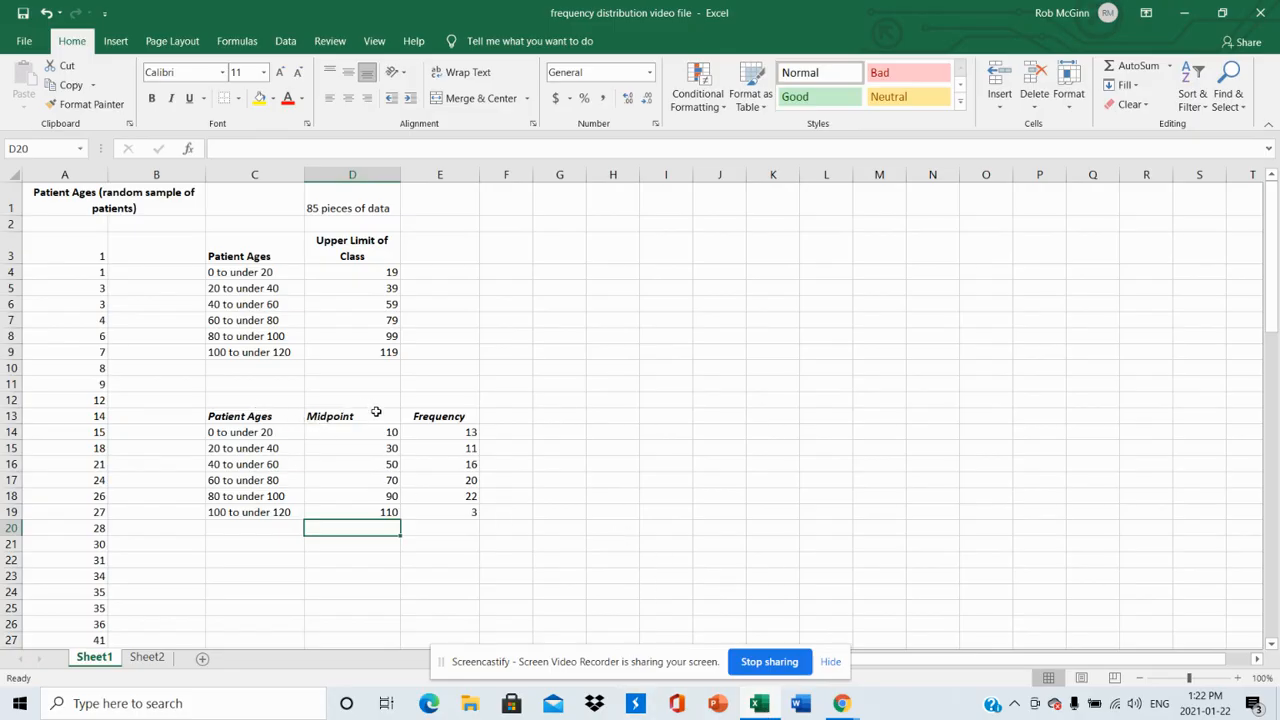
click(604, 432)
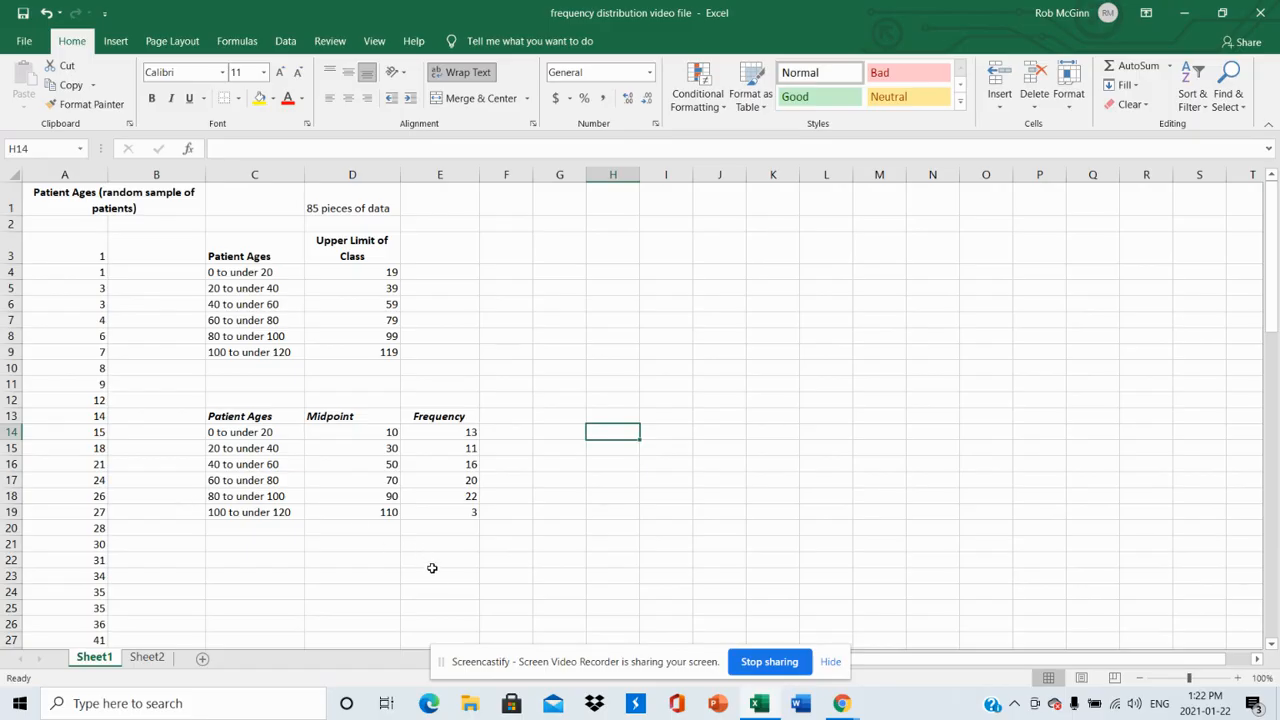
click(257, 546)
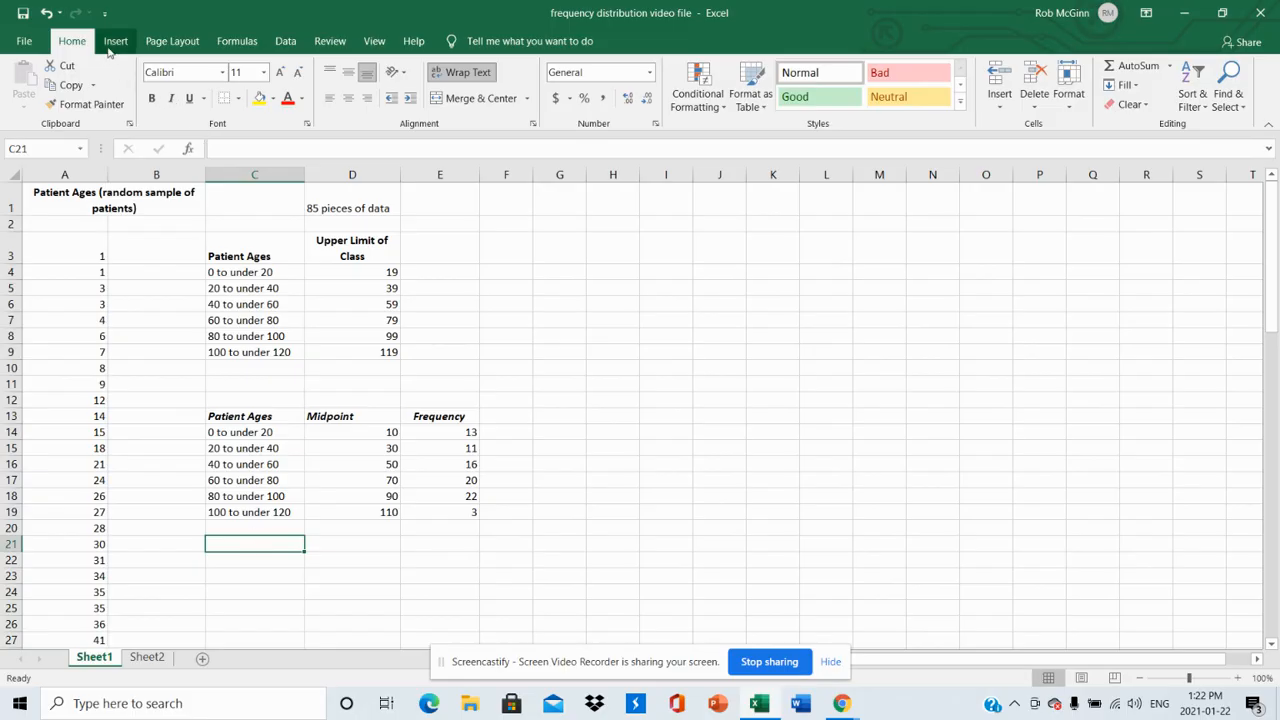
Start the Histogram tool from Data Analysis and set its output range to cell G4
click(287, 41)
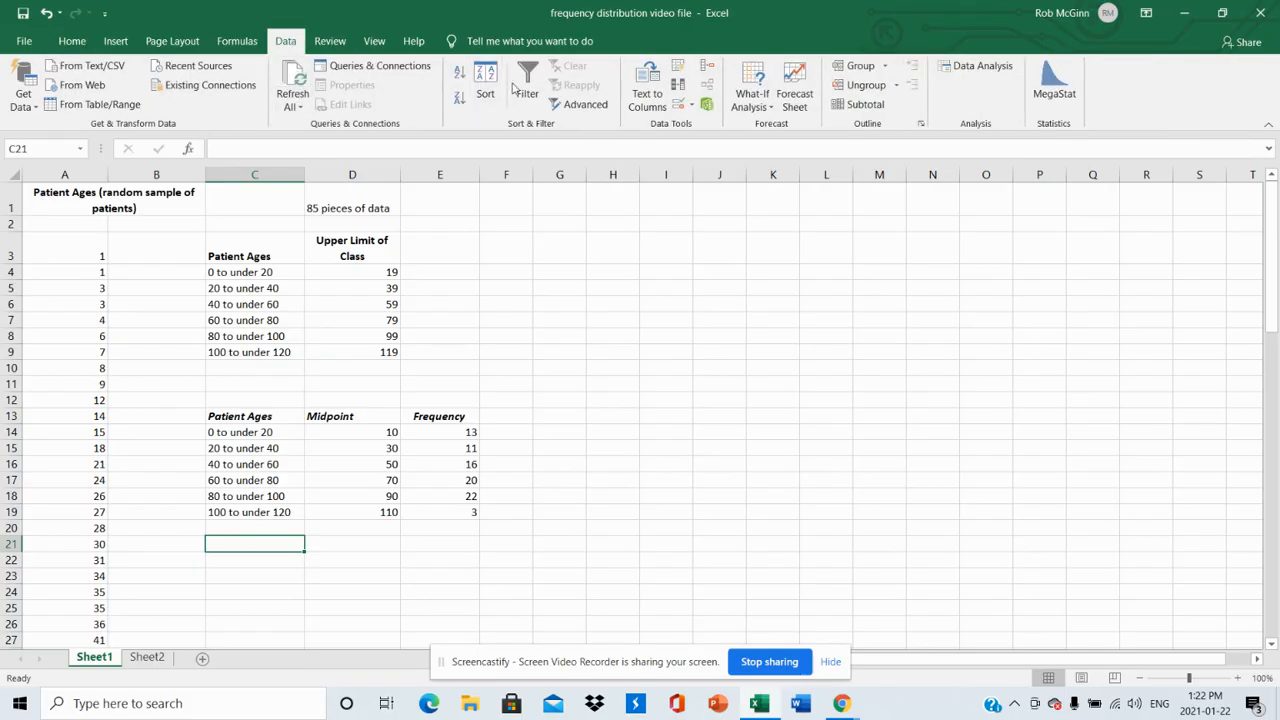
click(980, 66)
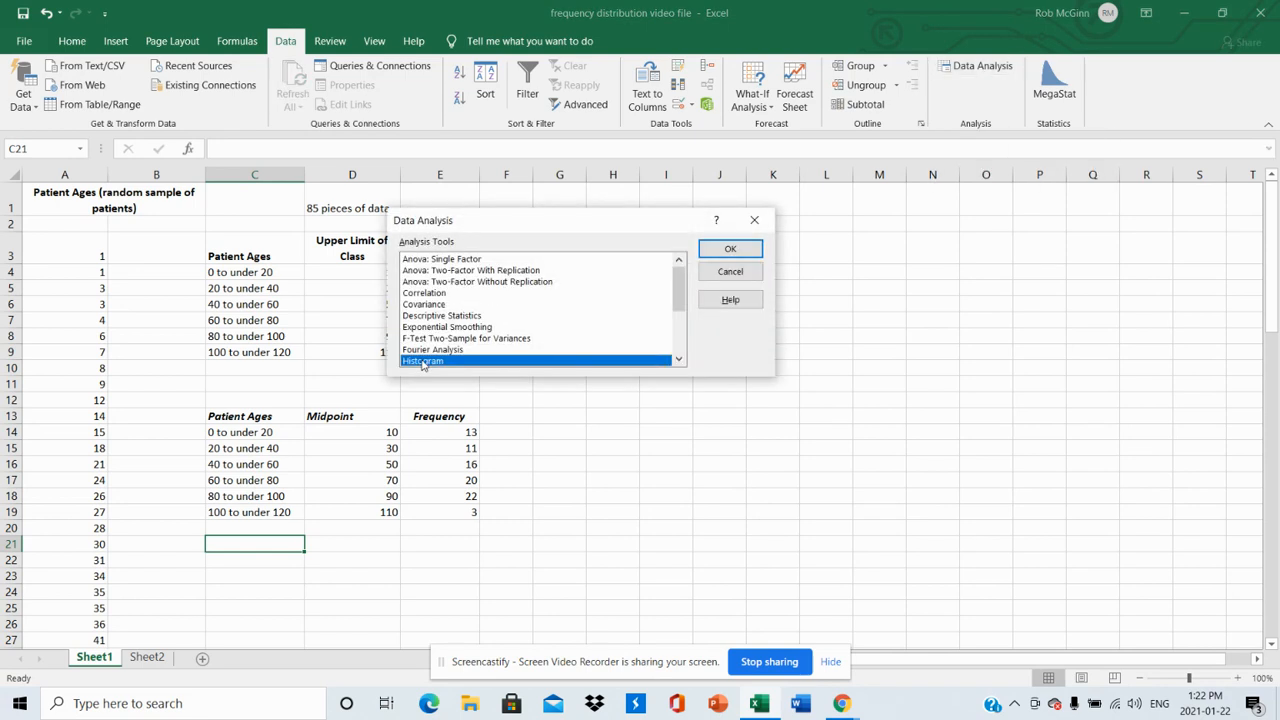
click(754, 254)
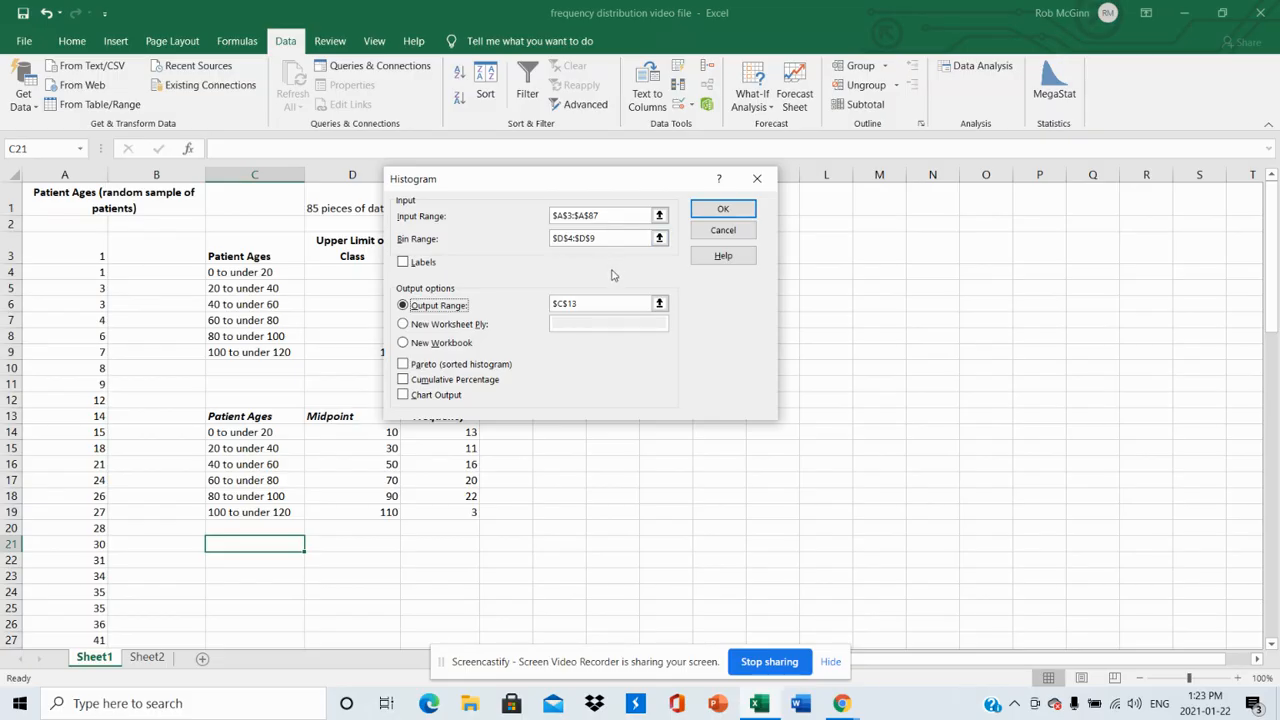
click(659, 304)
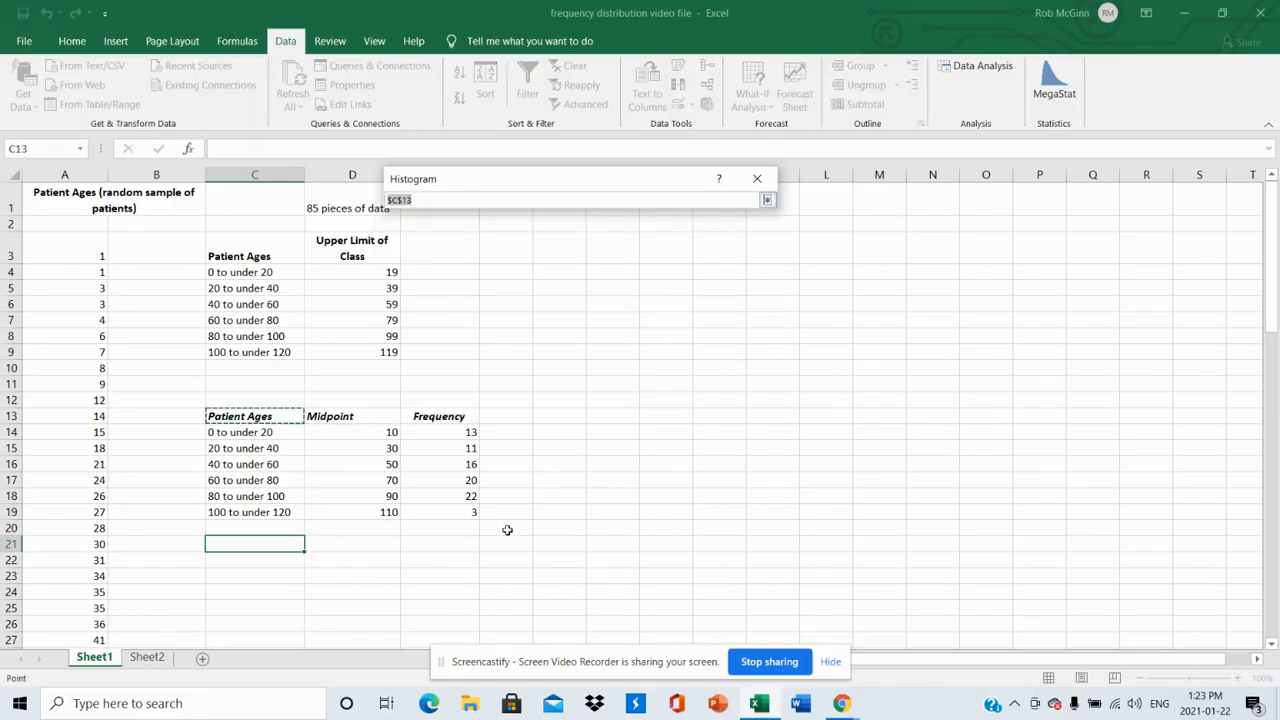
click(569, 276)
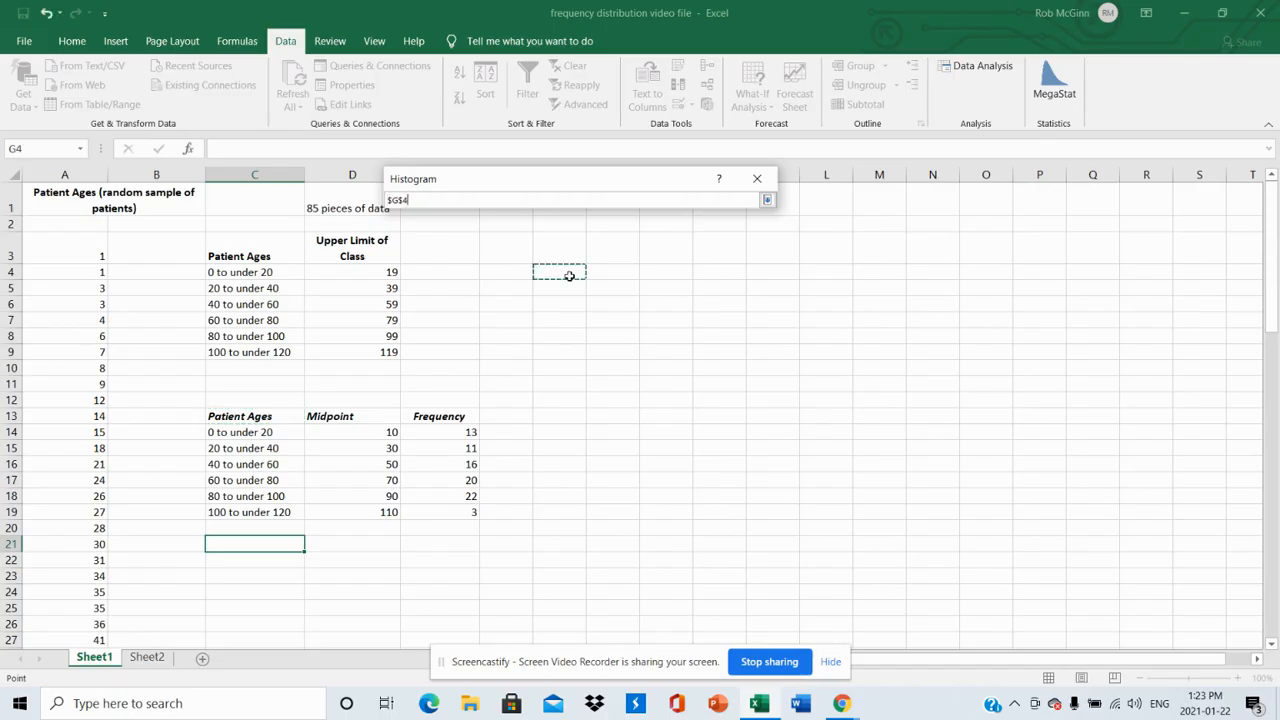
click(767, 202)
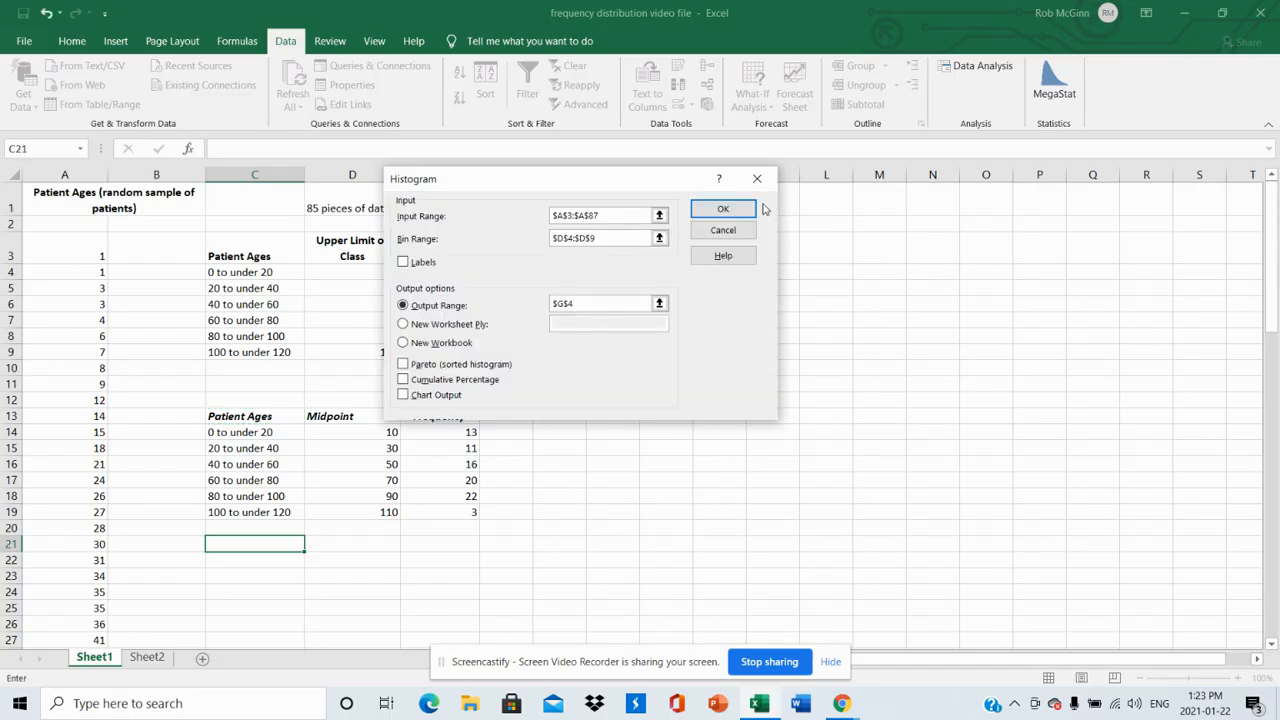
Include cumulative percentage and chart output, and generate the histogram for input range A3:A87 with bin range D4:D9
click(422, 385)
click(427, 396)
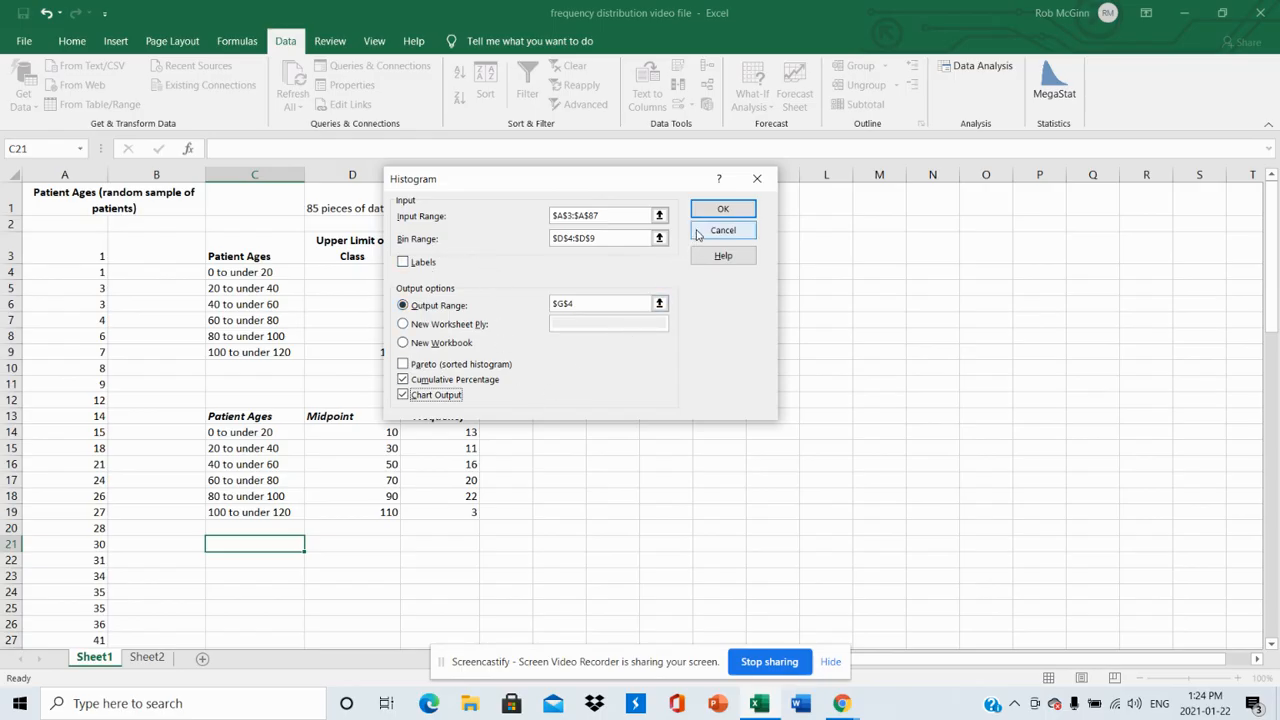
click(721, 207)
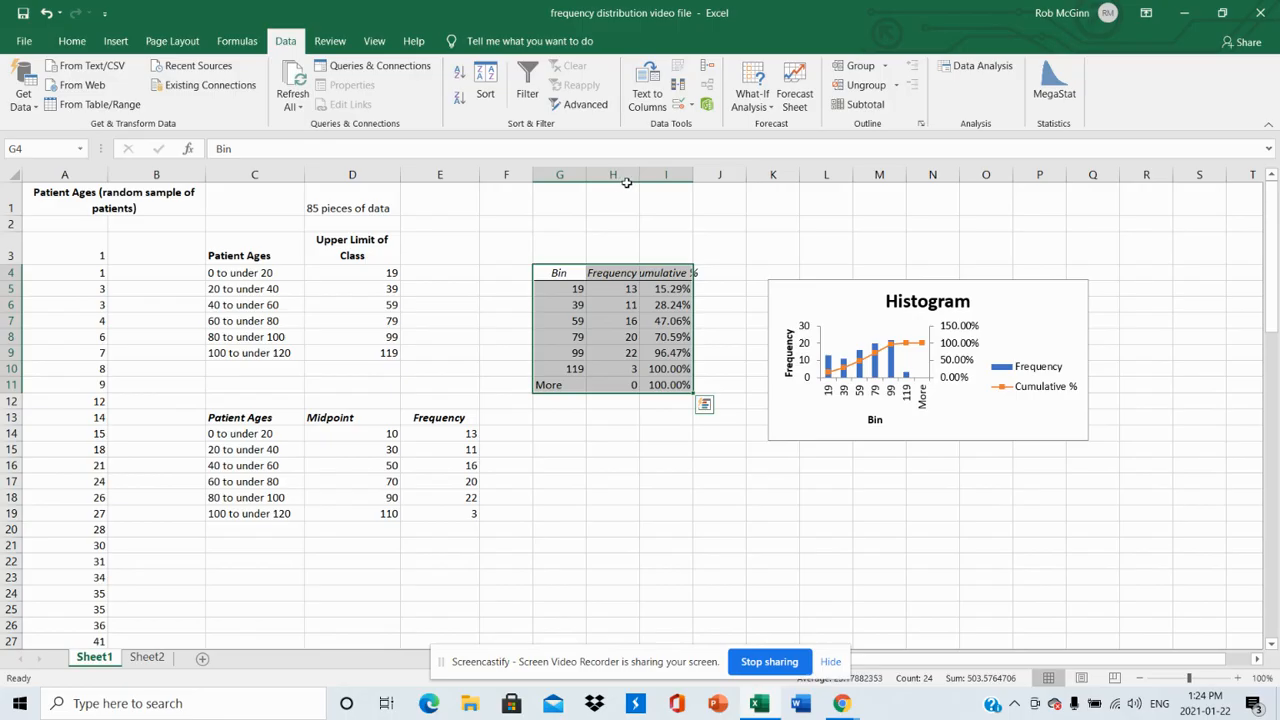
Widen the Frequency and Cumulative % columns to fit their headings, and clear the More row, G11:I11, of the output table
drag(633, 177, 752, 176)
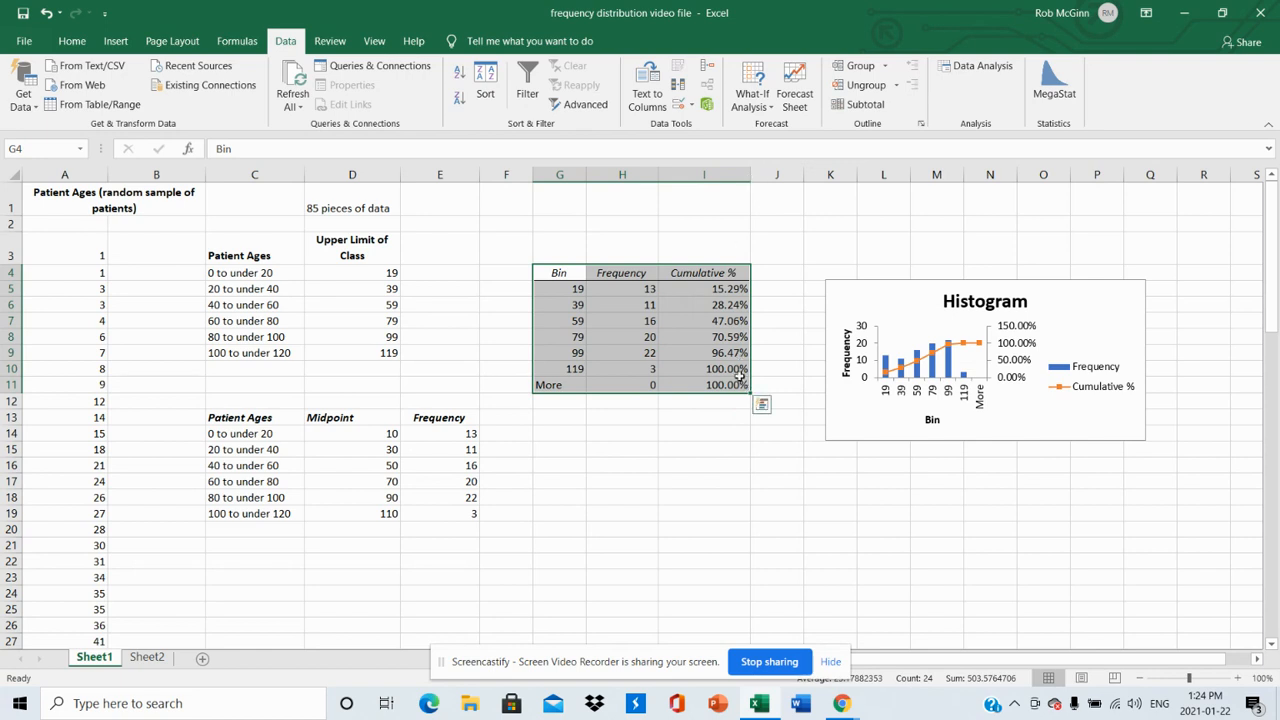
drag(565, 386, 707, 384)
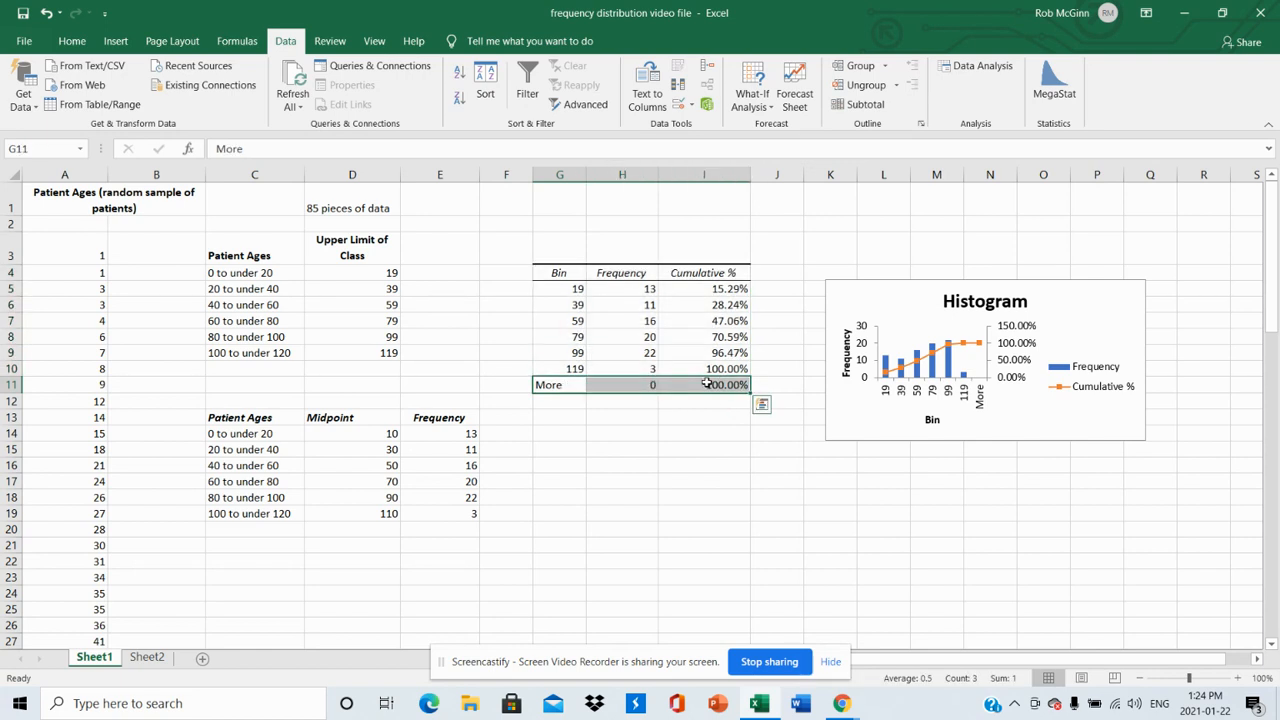
key(Delete)
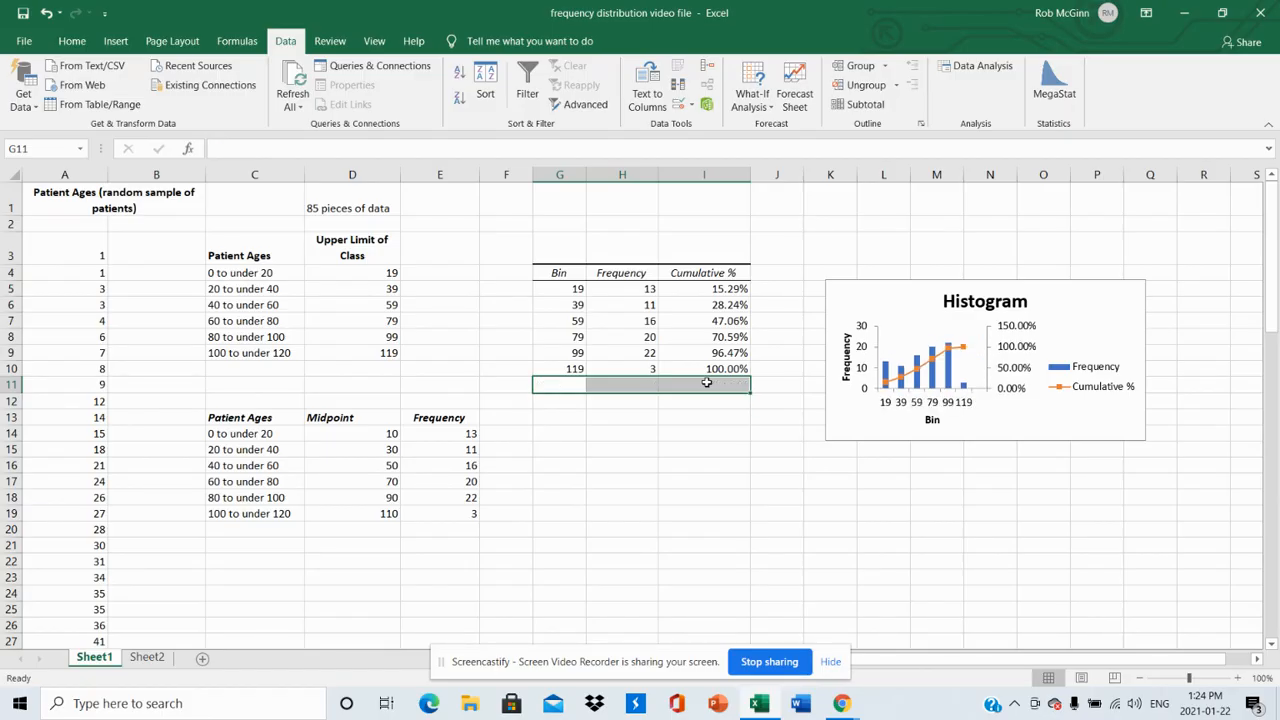
Remove all borders from the emptied cells G11:I11 beneath the output table
click(86, 42)
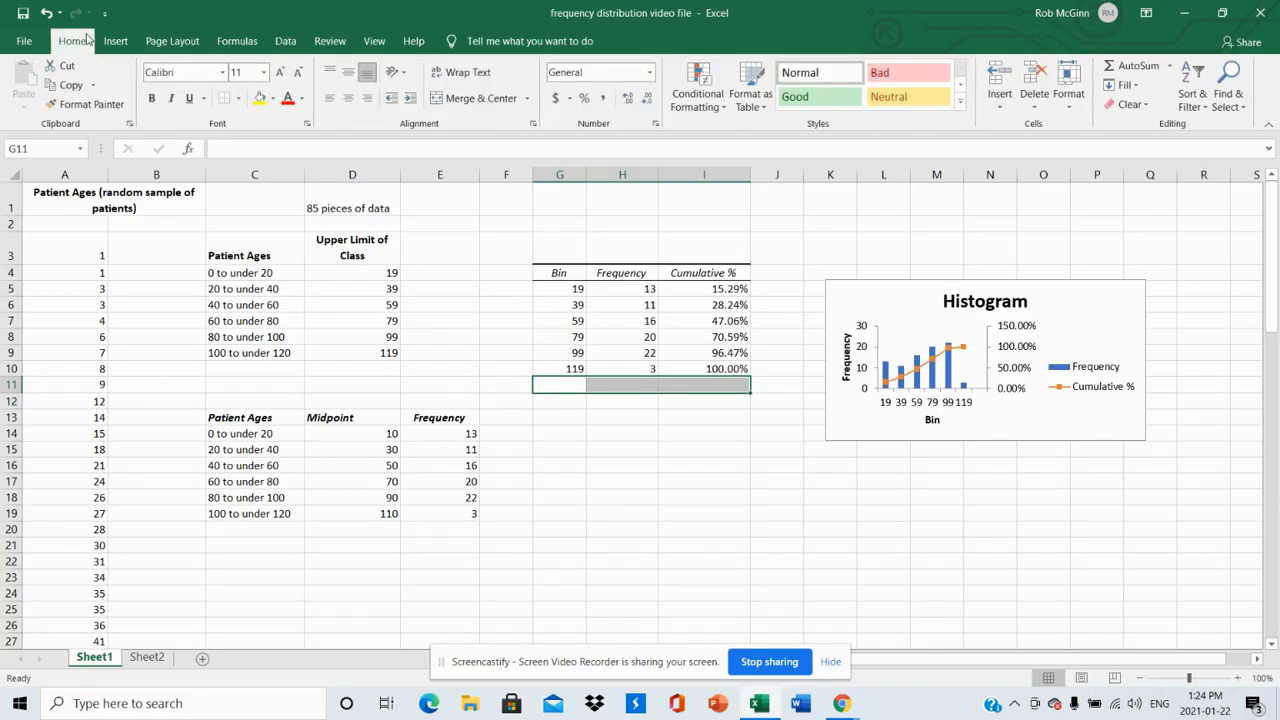
click(238, 98)
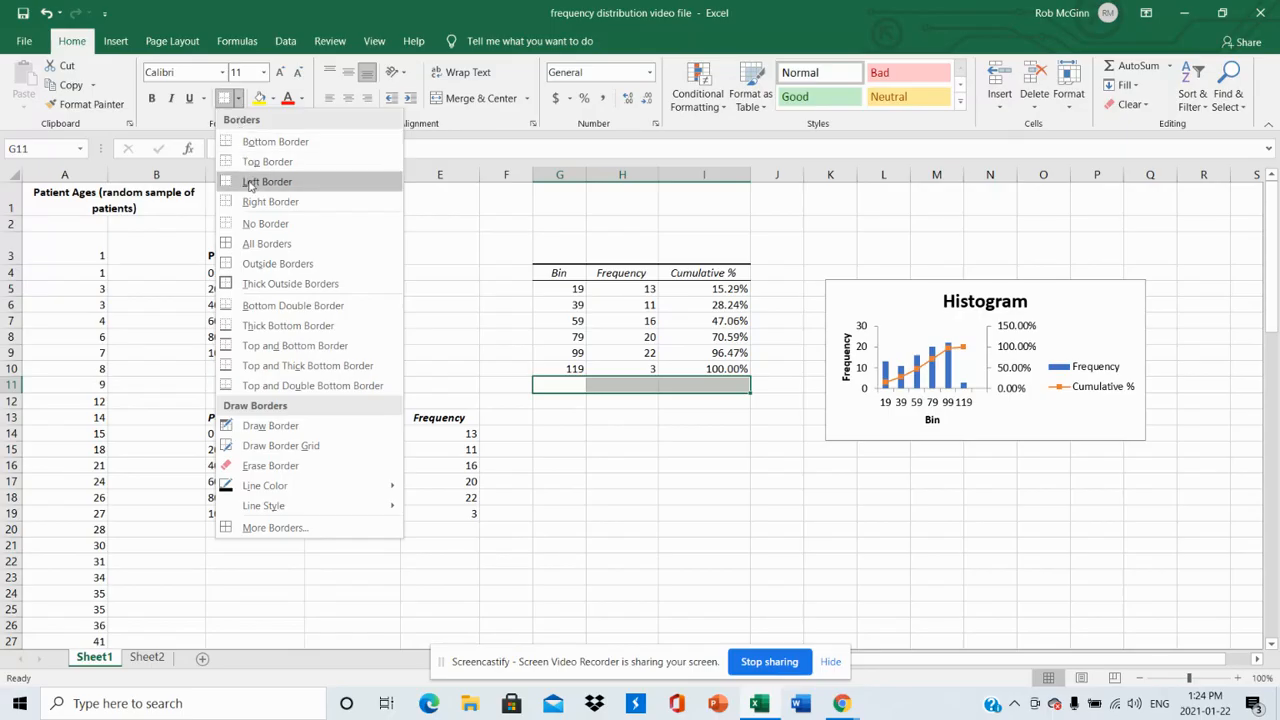
click(246, 228)
click(715, 544)
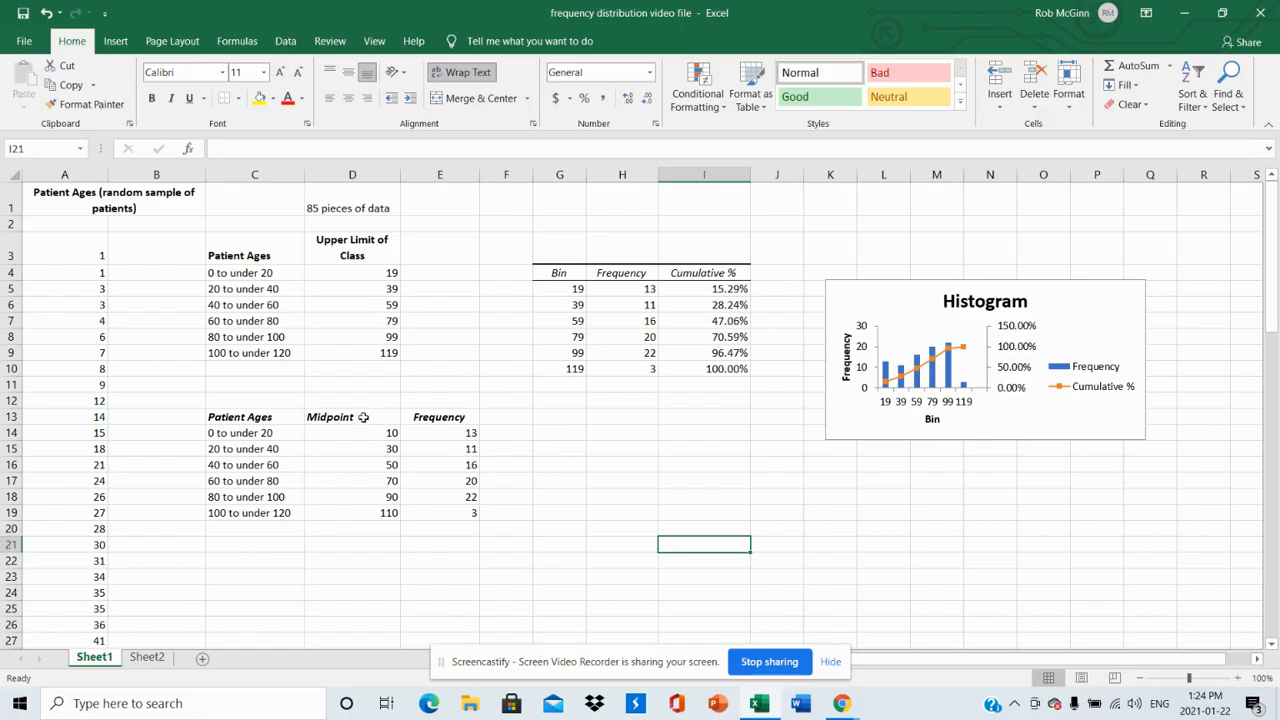
Copy the Midpoint heading and values from D13:D19 over the Bin column in G4:G10
drag(363, 417, 367, 512)
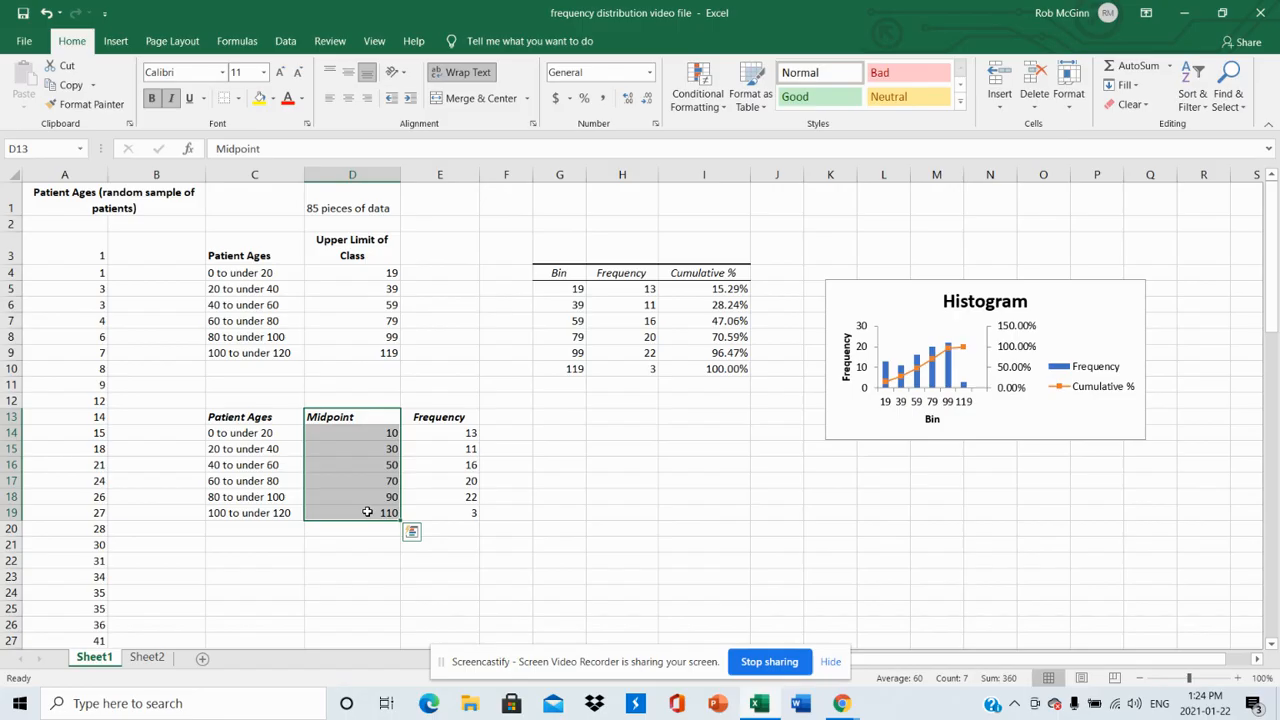
key(ctrl+c)
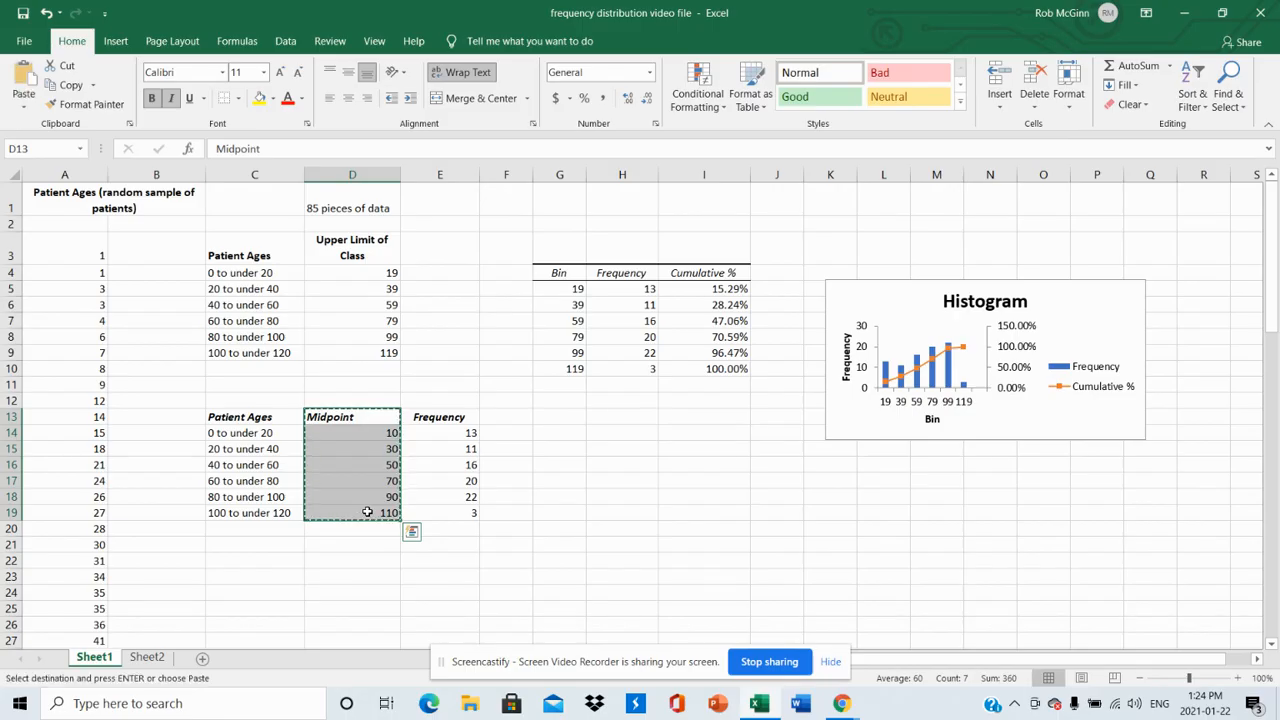
drag(559, 274, 566, 366)
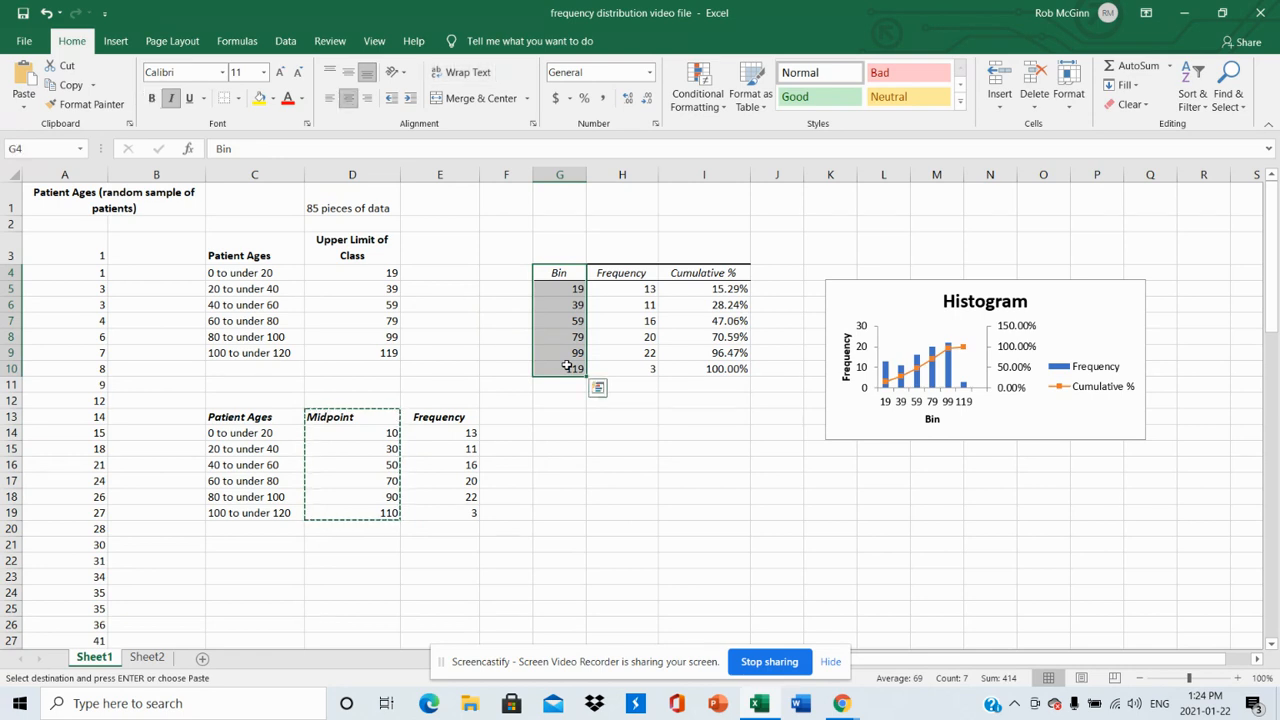
key(ctrl+v)
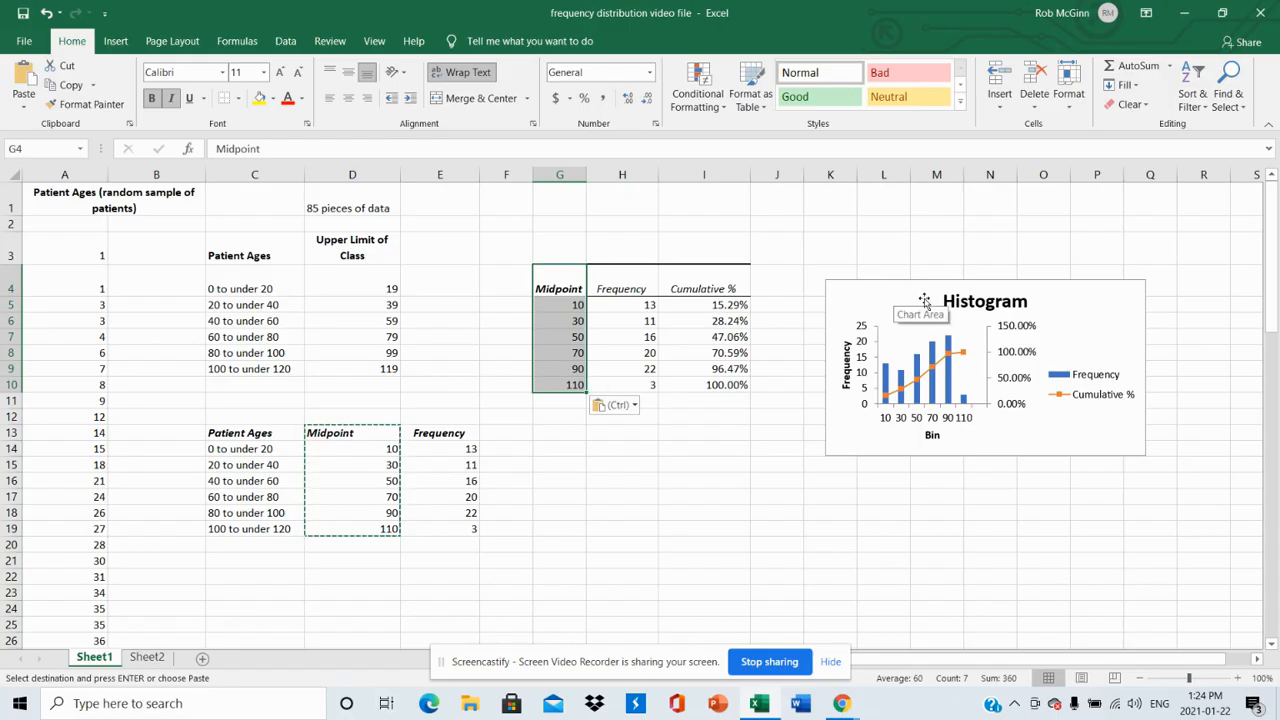
Move the histogram chart below the output table and enlarge it to nearly twice its width and height
drag(924, 300, 666, 481)
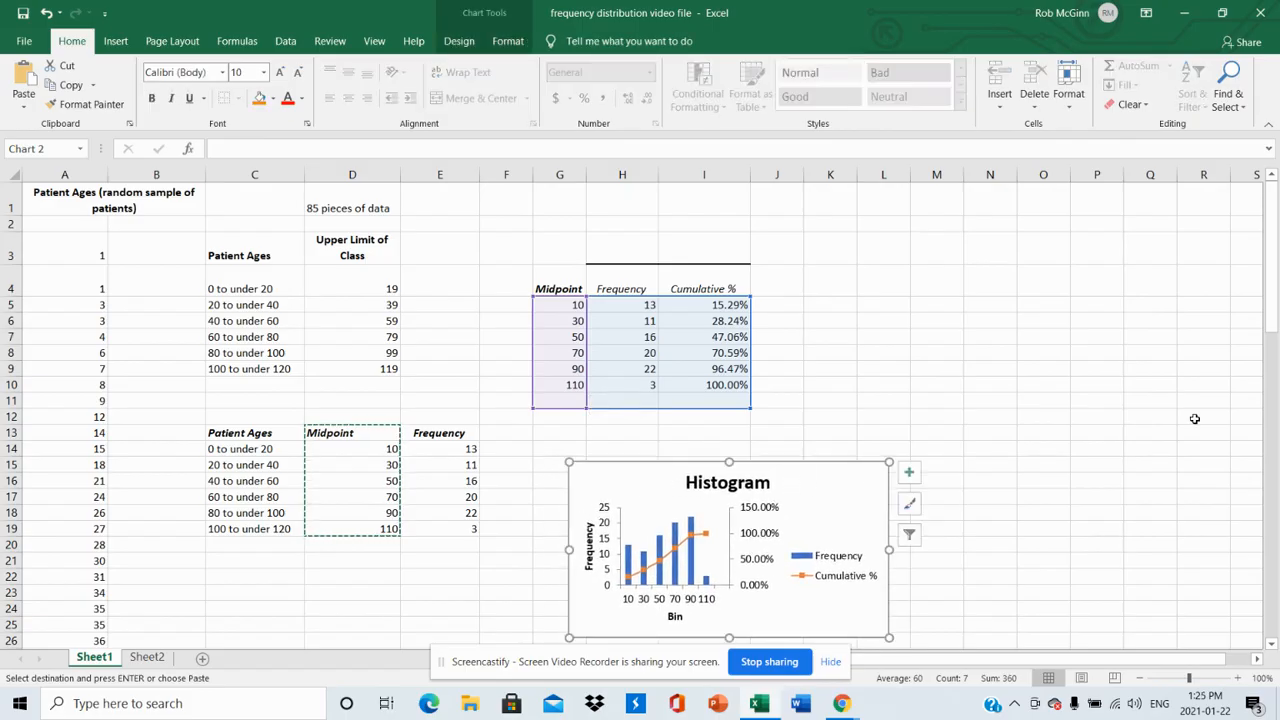
drag(1276, 347, 1276, 372)
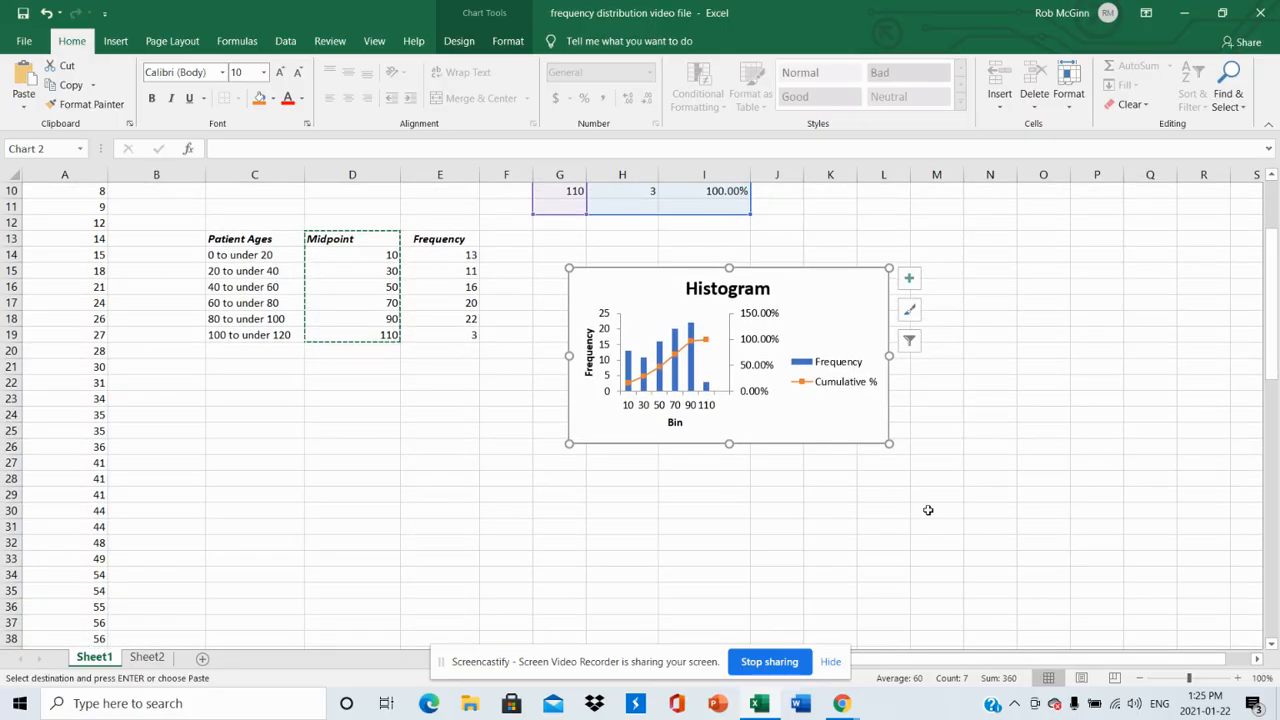
drag(888, 443, 1144, 605)
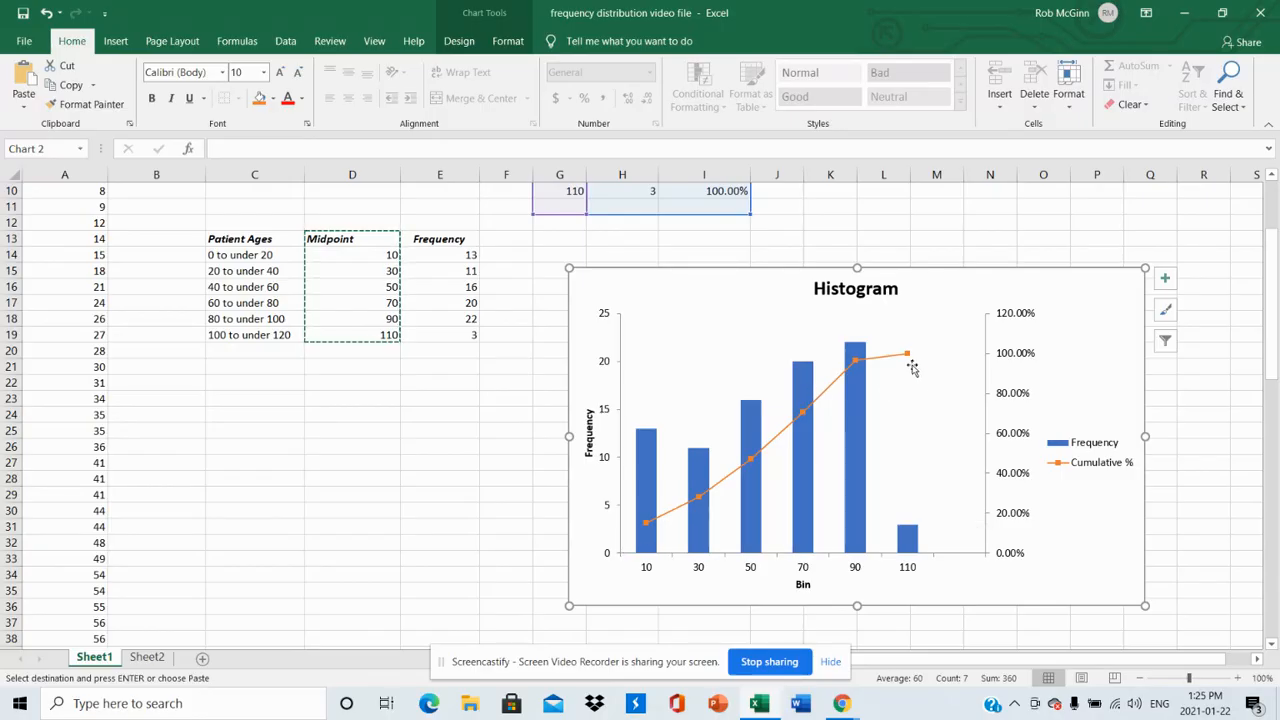
Delete the Frequency bars from the chart, keeping the cumulative percentage line
click(860, 470)
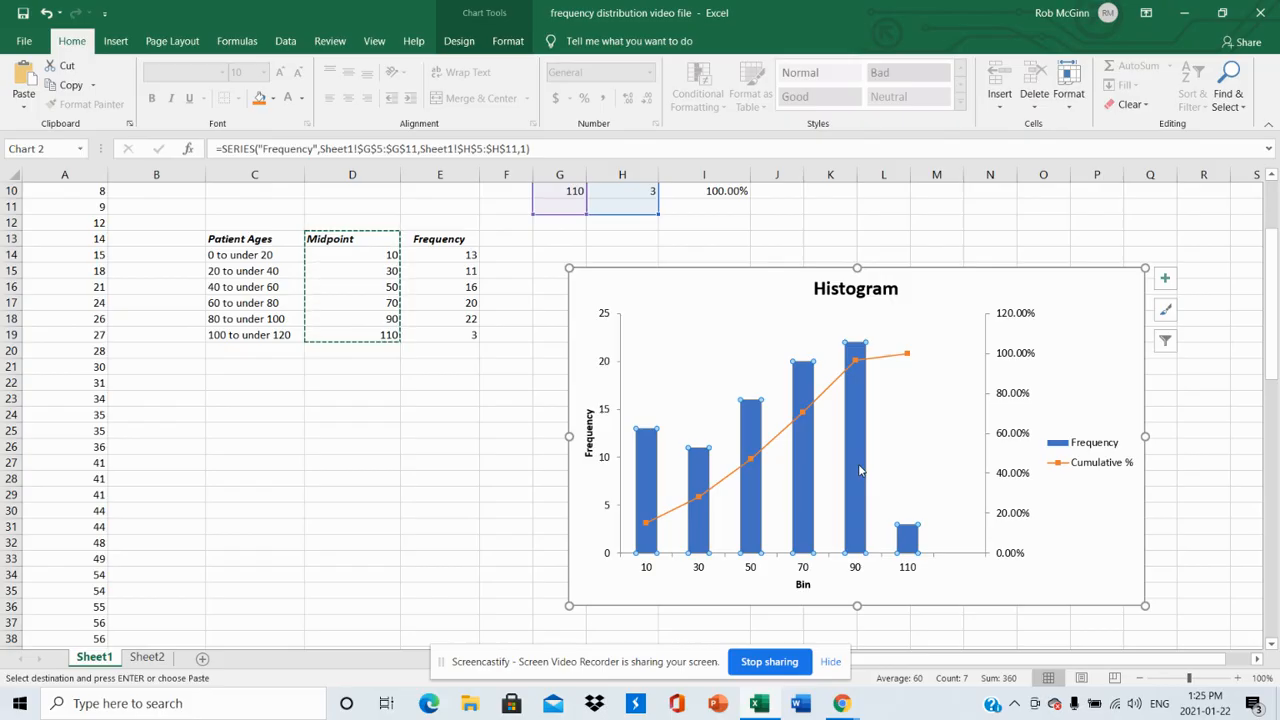
key(Delete)
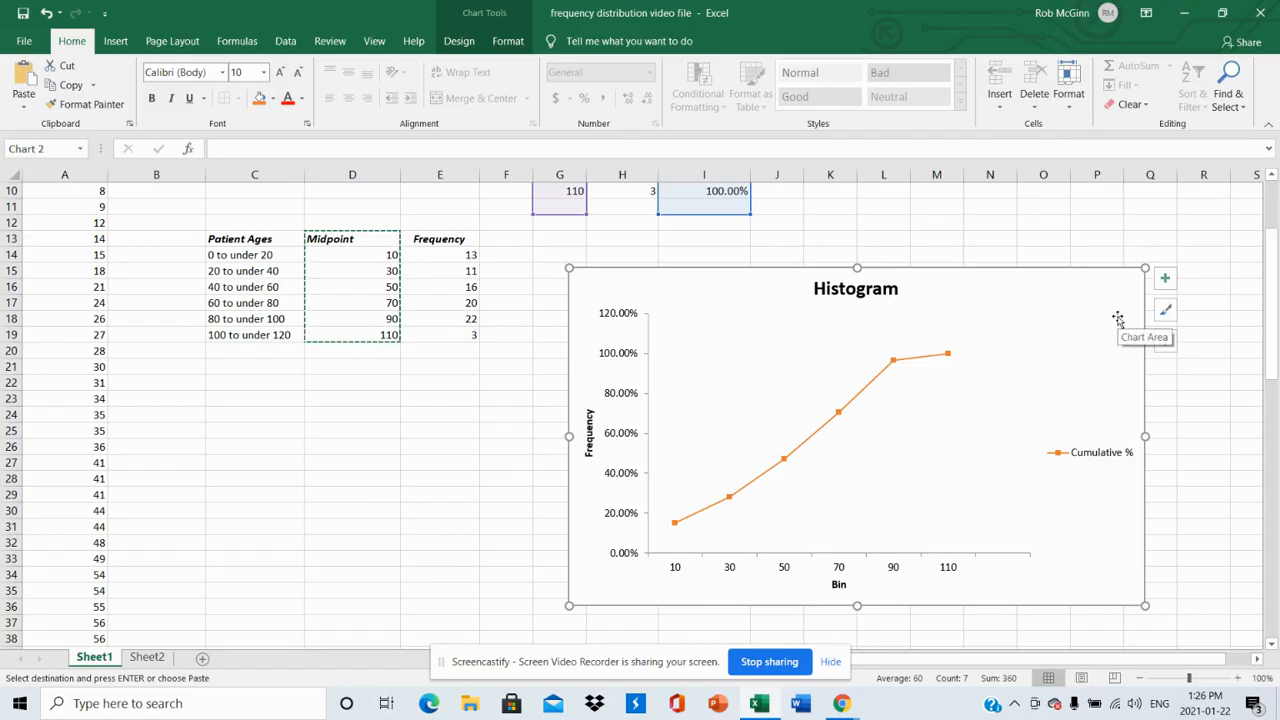
Remove the chart's legend and add horizontal gridlines and data labels
click(1166, 280)
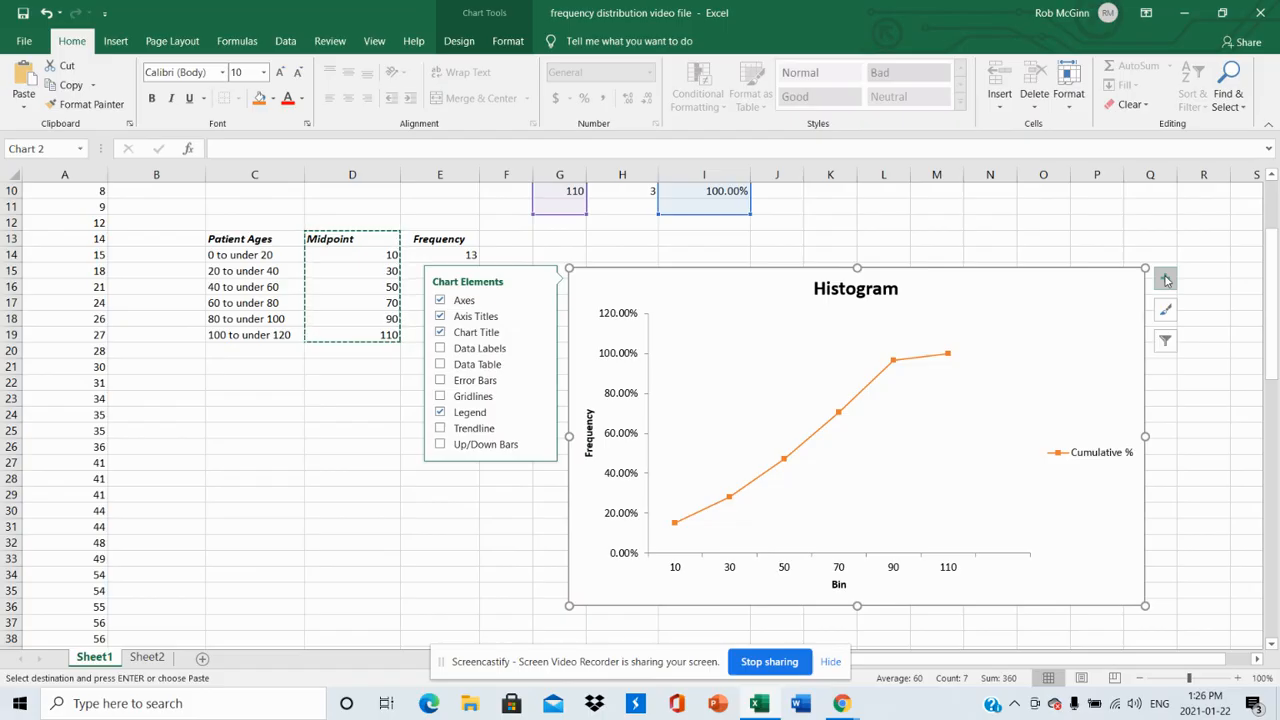
click(440, 413)
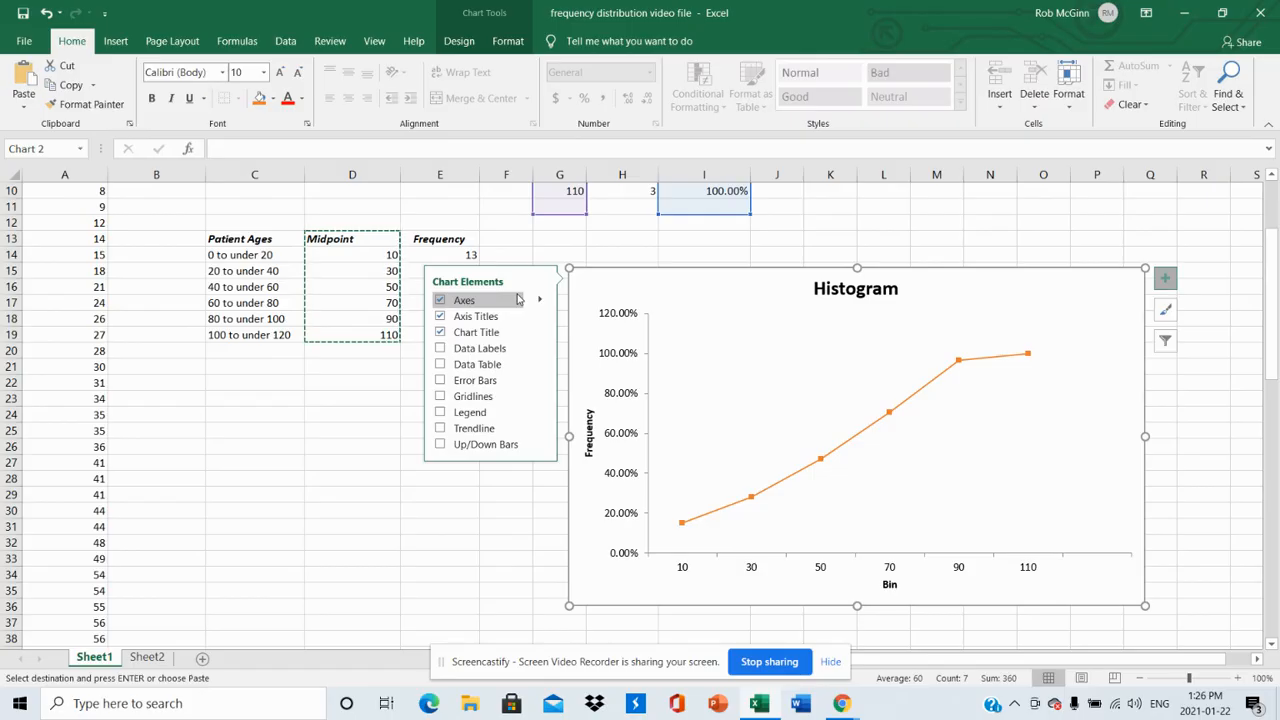
click(476, 404)
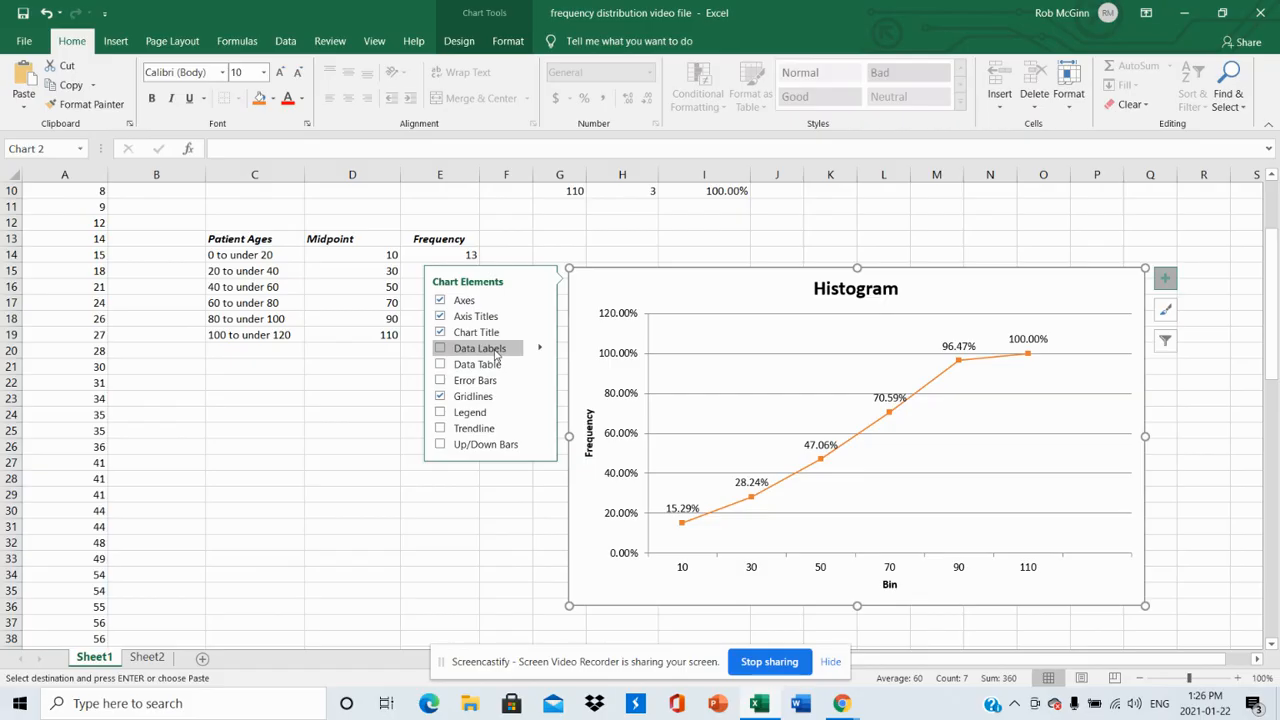
click(496, 355)
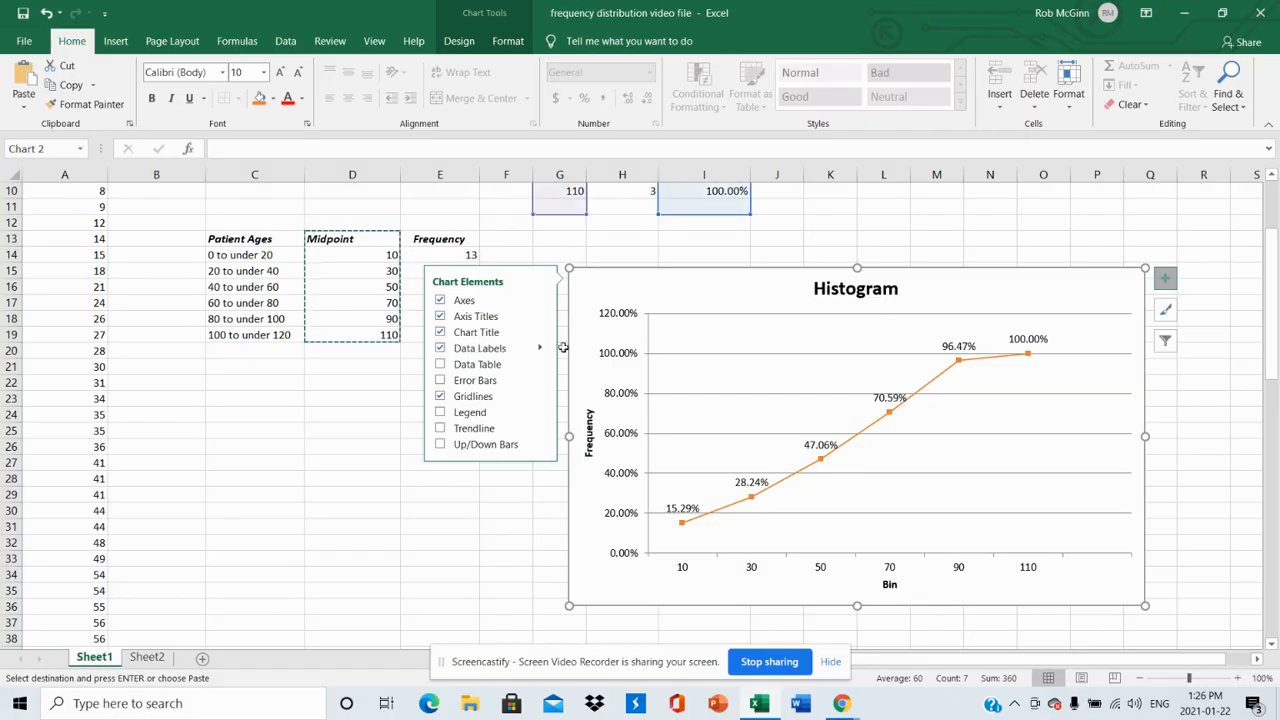
Apply the grey gradient chart style with large round markers and position the data labels above the points
click(1165, 311)
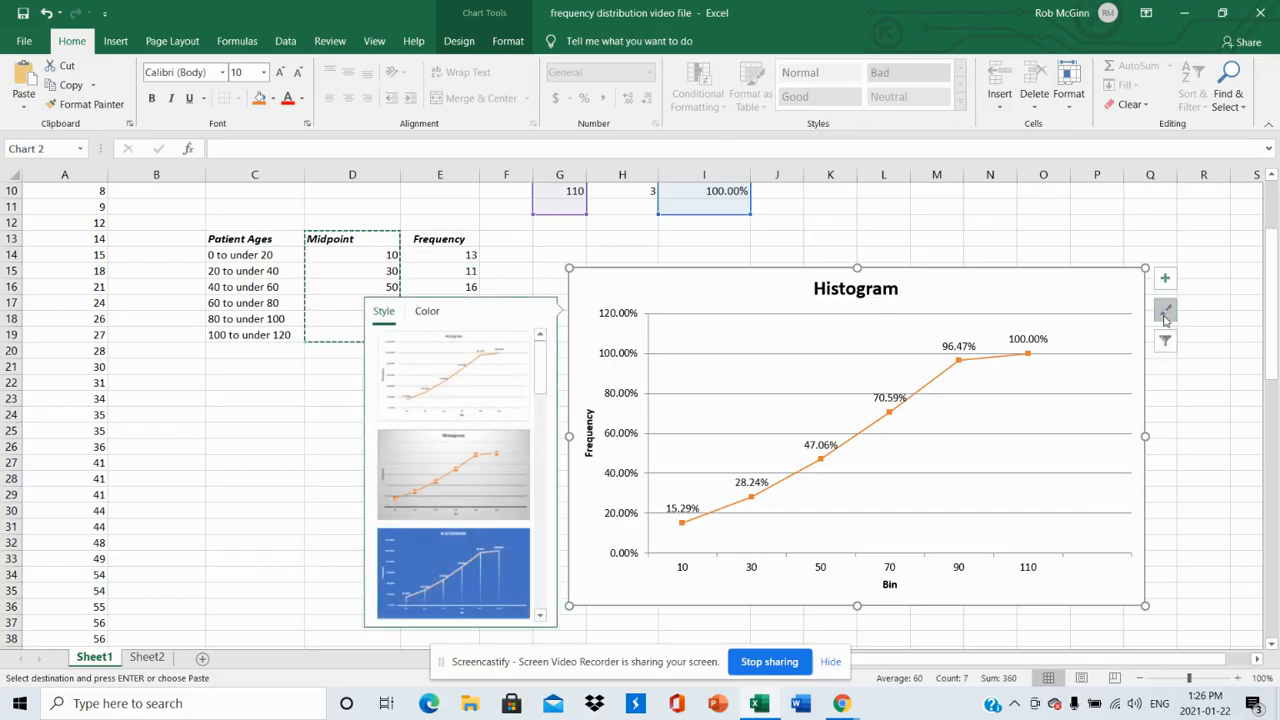
click(445, 465)
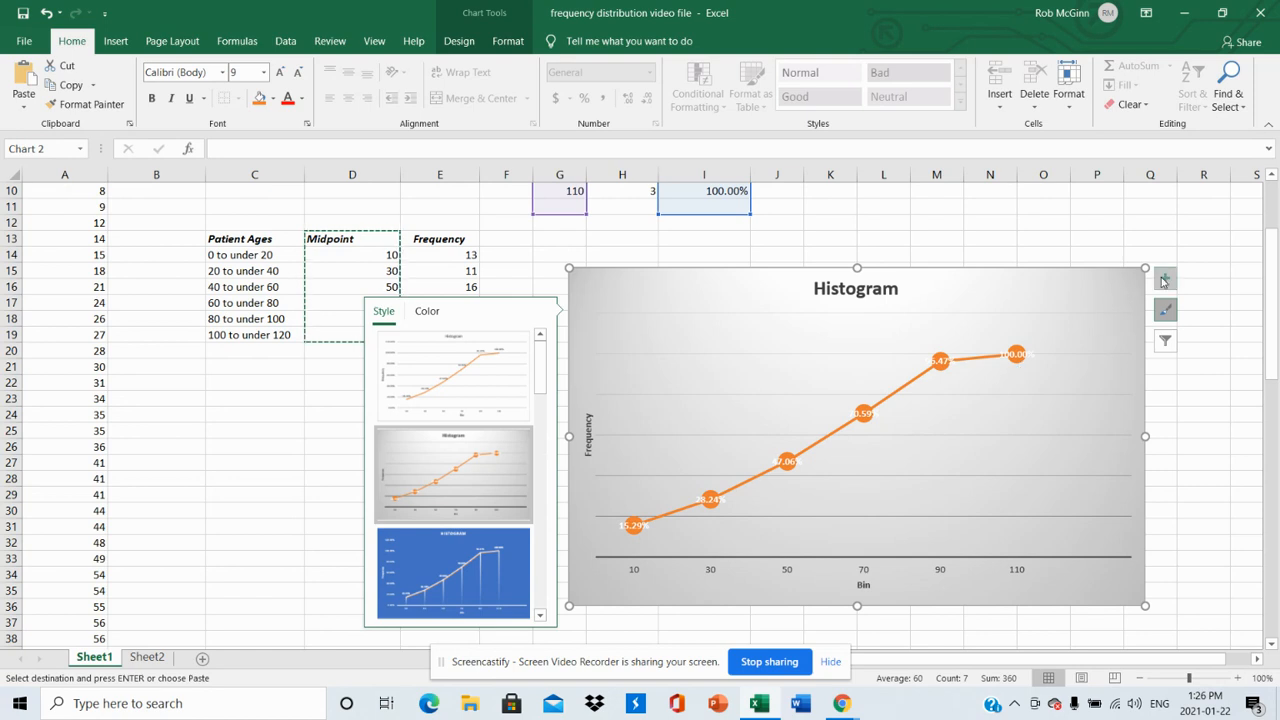
click(1163, 281)
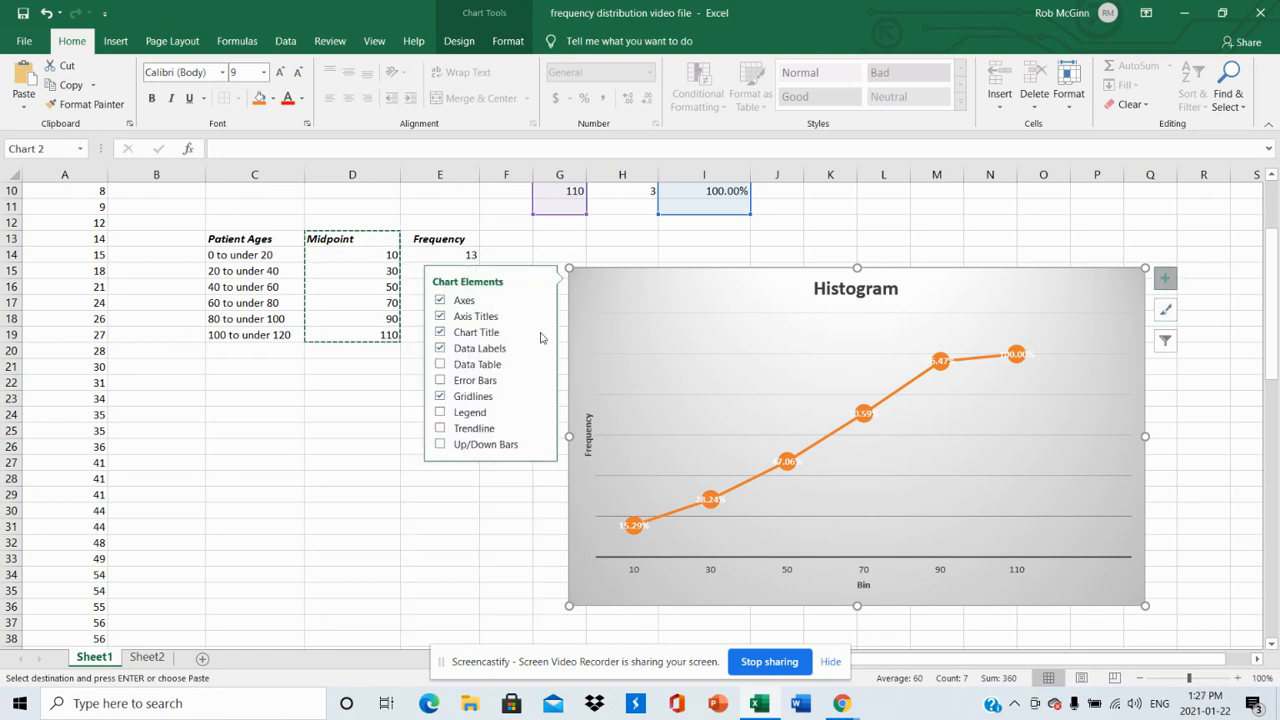
mouse_move(538, 348)
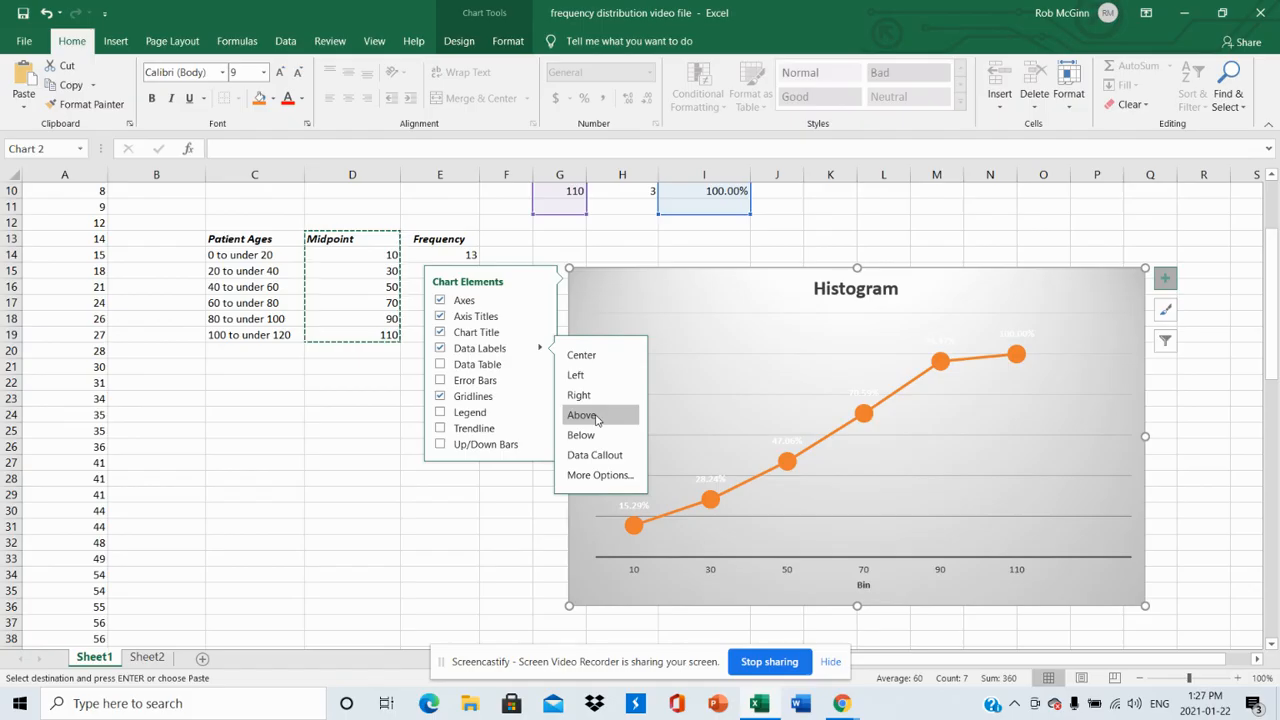
Set the font colour of the data label above the bin 10 point to Automatic black
click(622, 510)
click(619, 504)
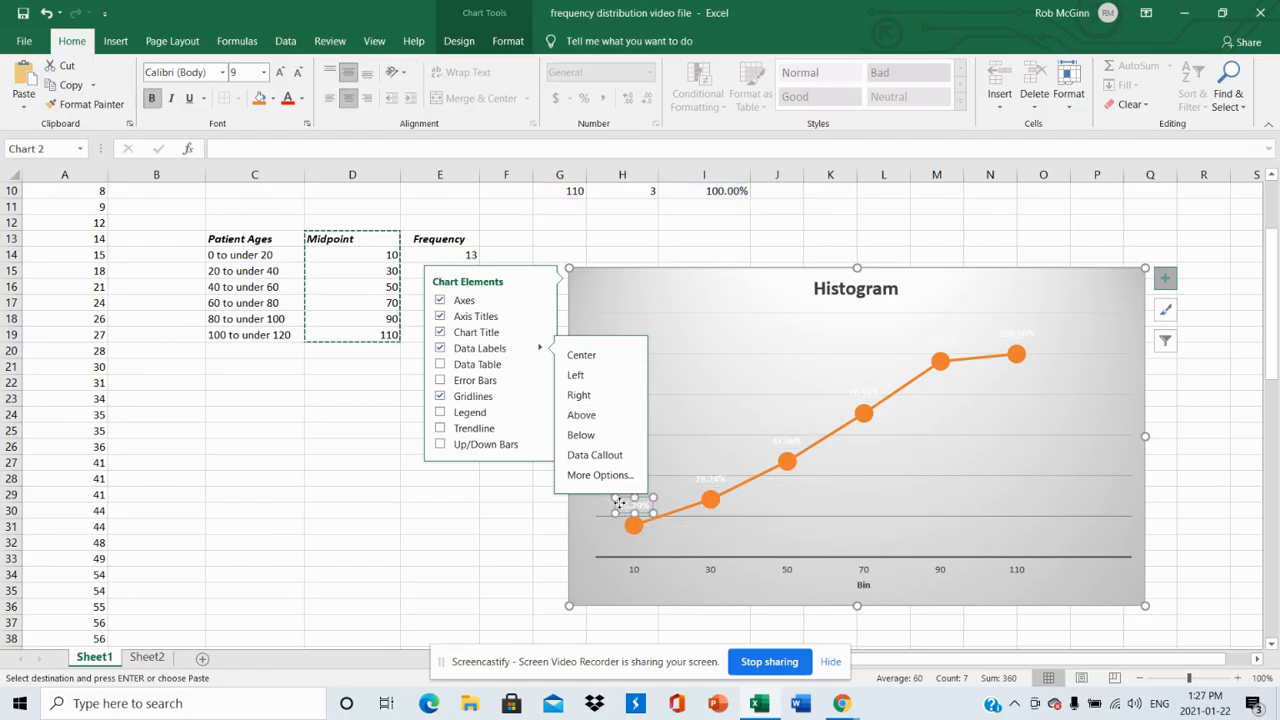
double_click(619, 504)
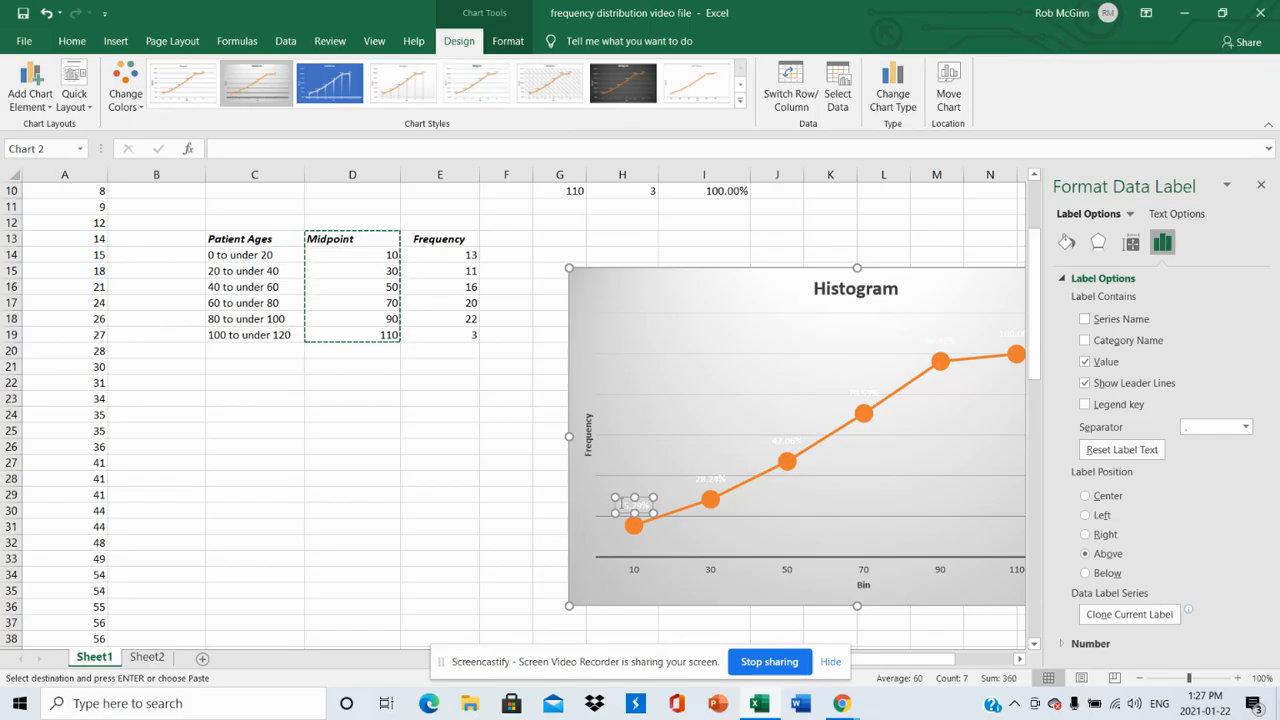
drag(621, 504, 653, 506)
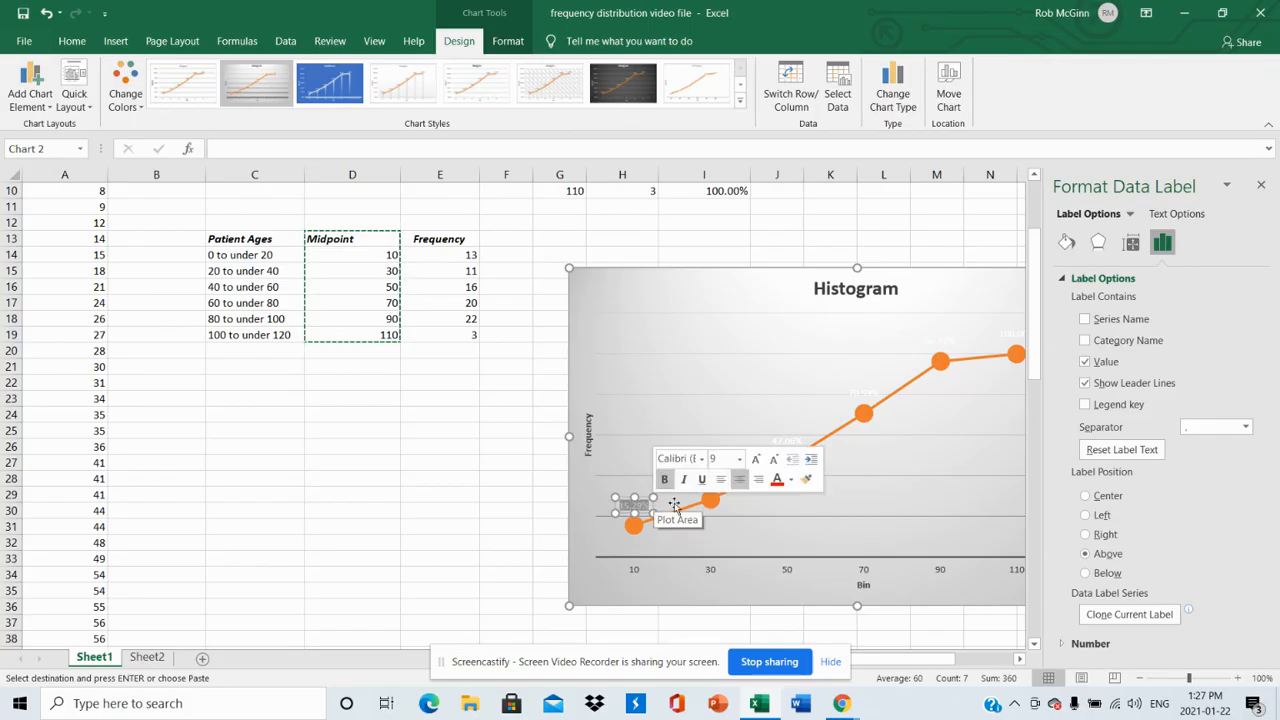
click(790, 479)
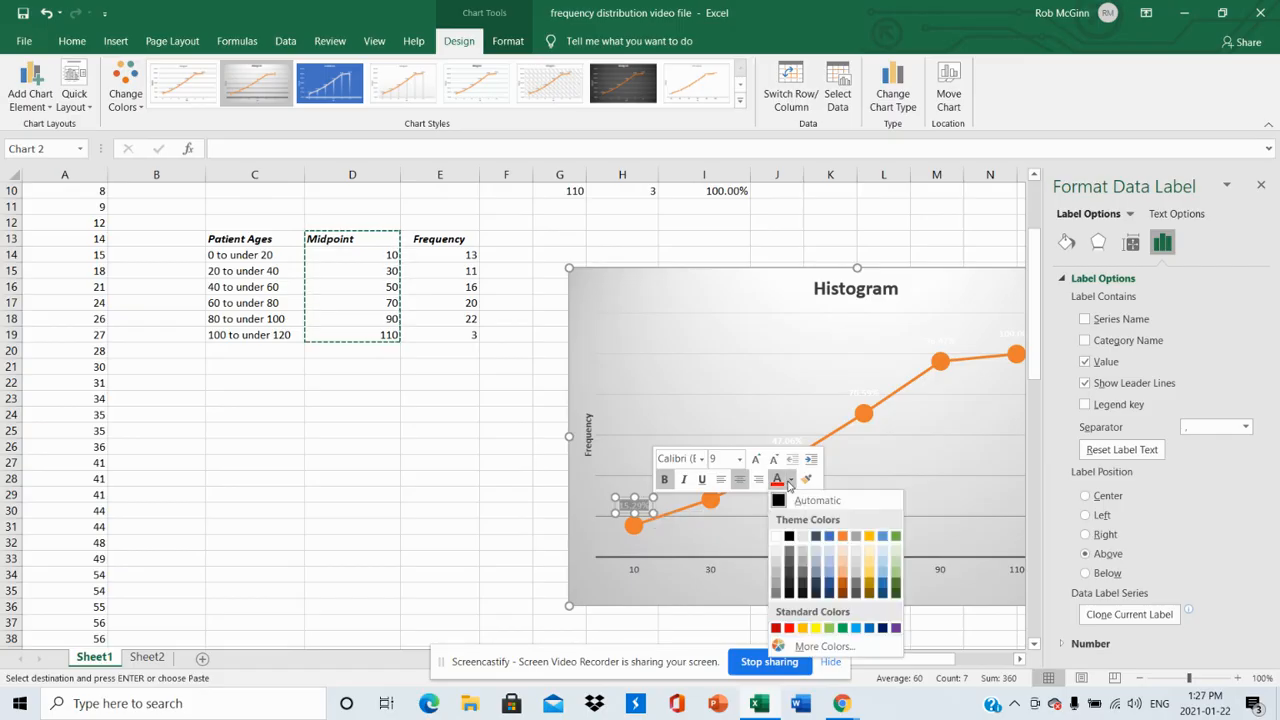
click(782, 502)
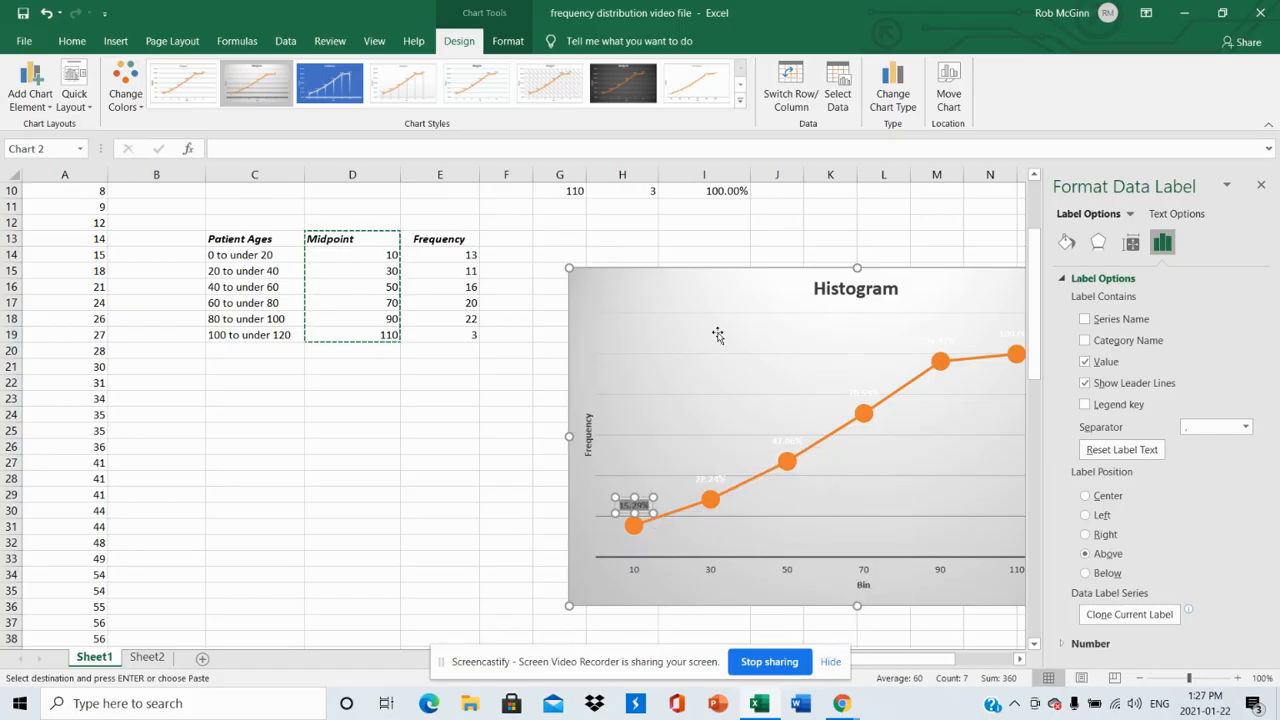
click(670, 445)
Recolour the data label above the bin 30 point black
click(697, 482)
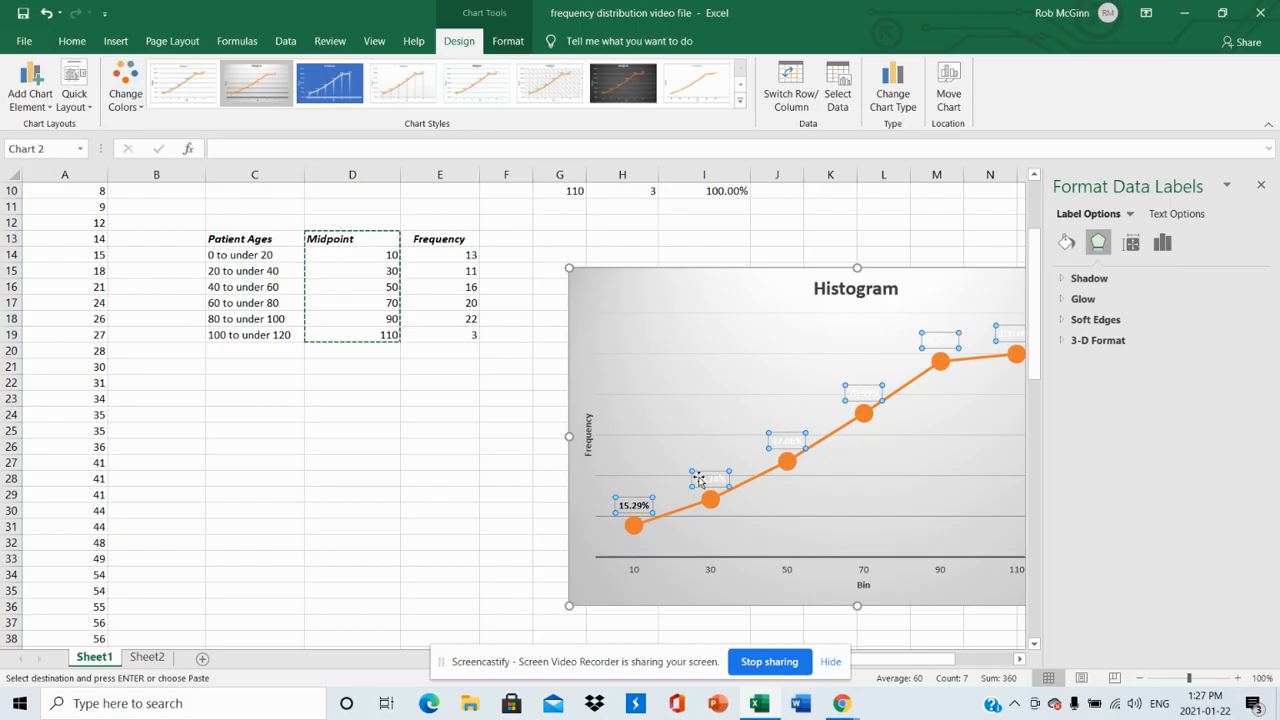
click(697, 482)
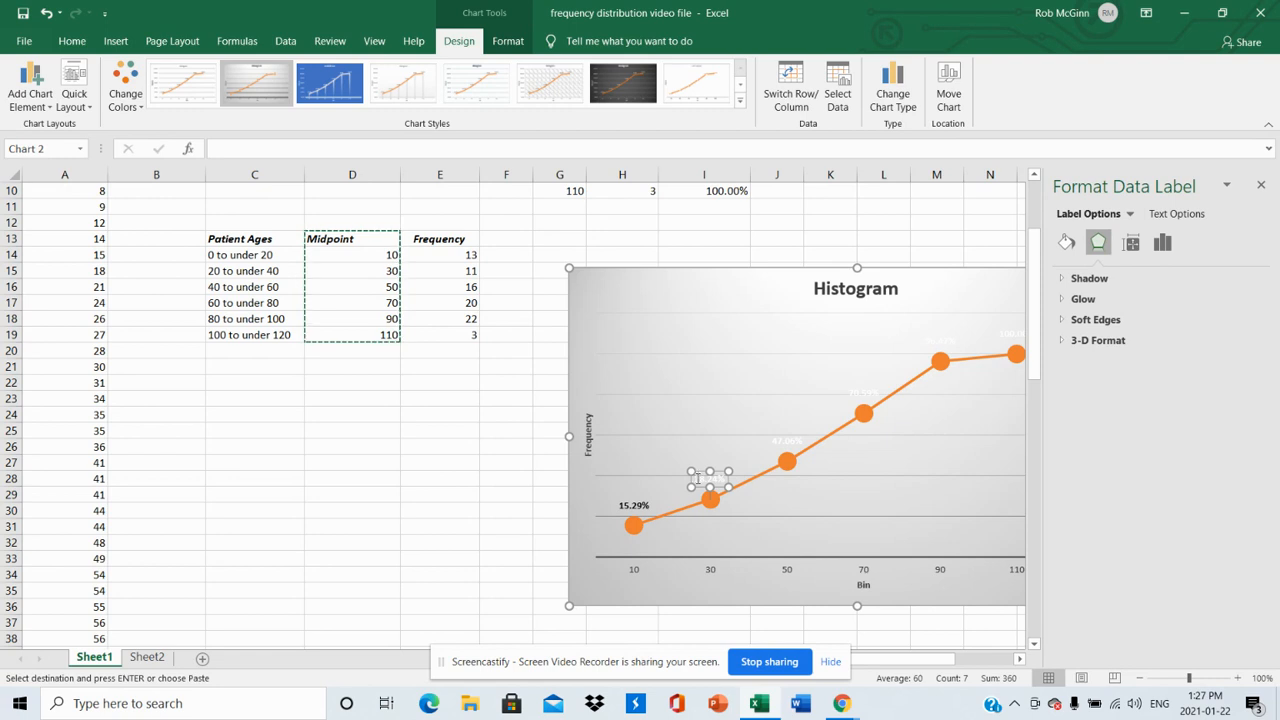
drag(698, 479, 722, 481)
click(840, 454)
click(671, 292)
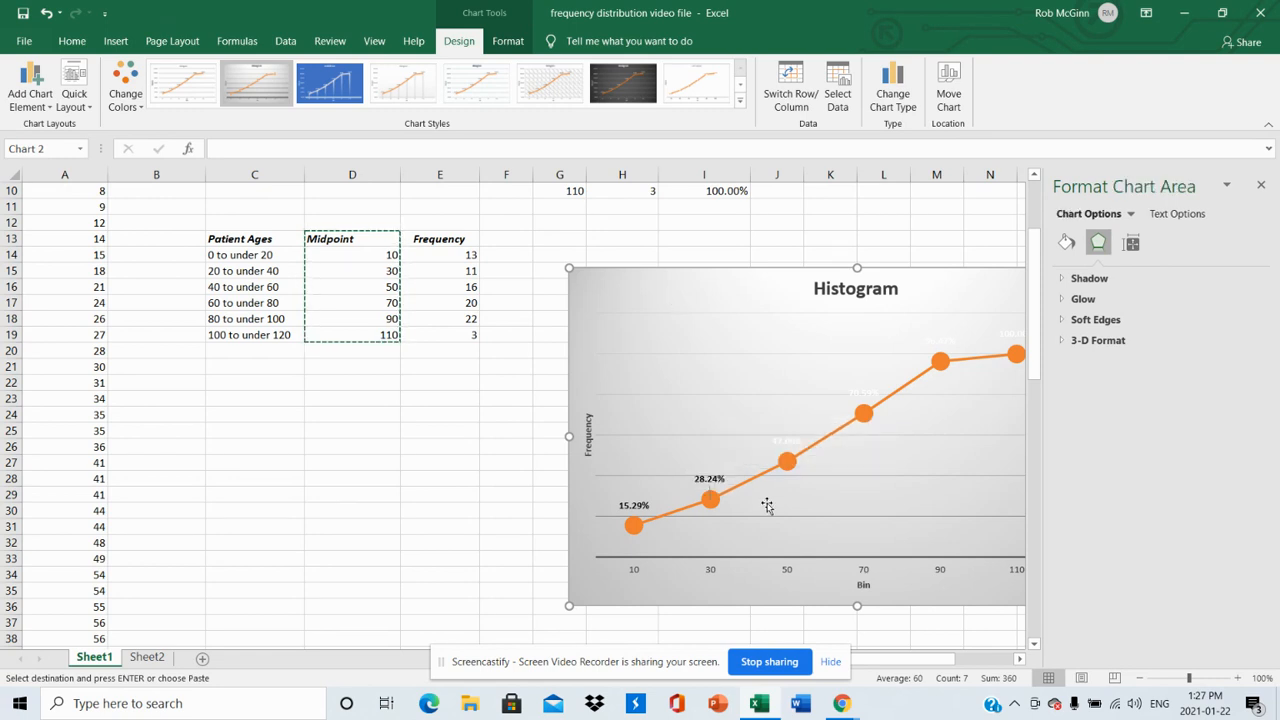
Make the text of the data label above the bin 50 point black
click(783, 440)
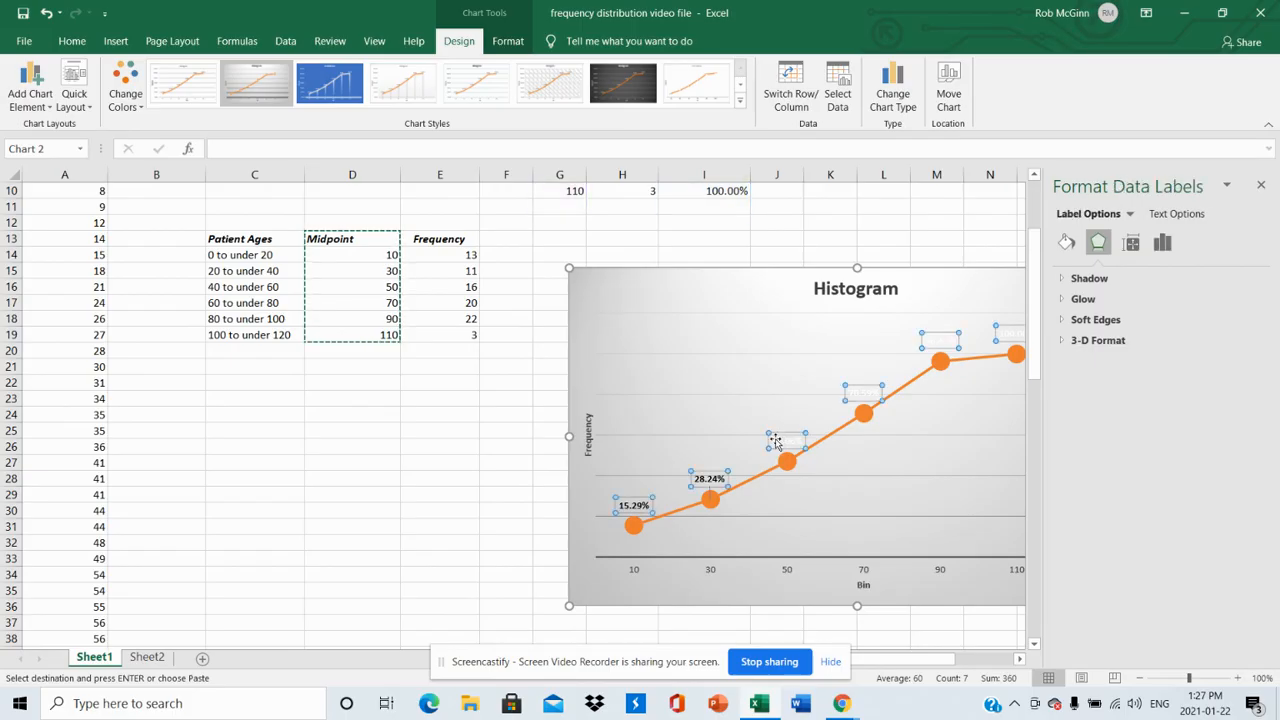
click(783, 441)
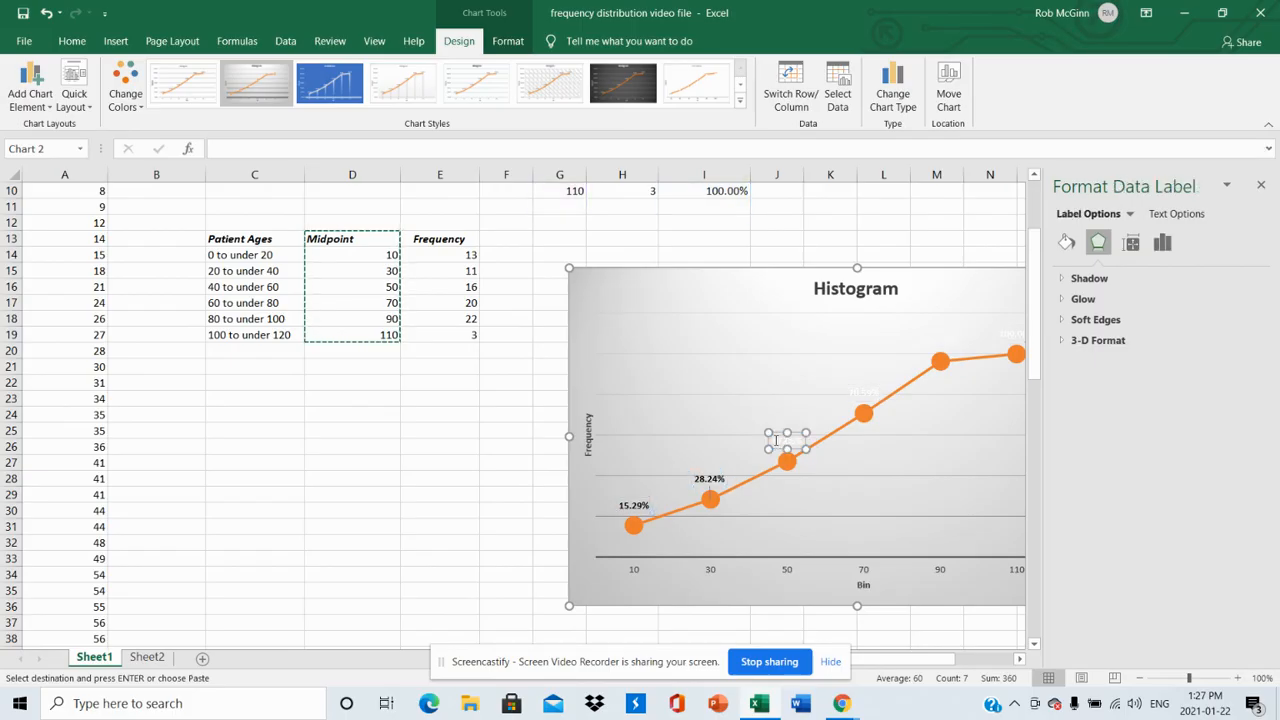
double_click(776, 440)
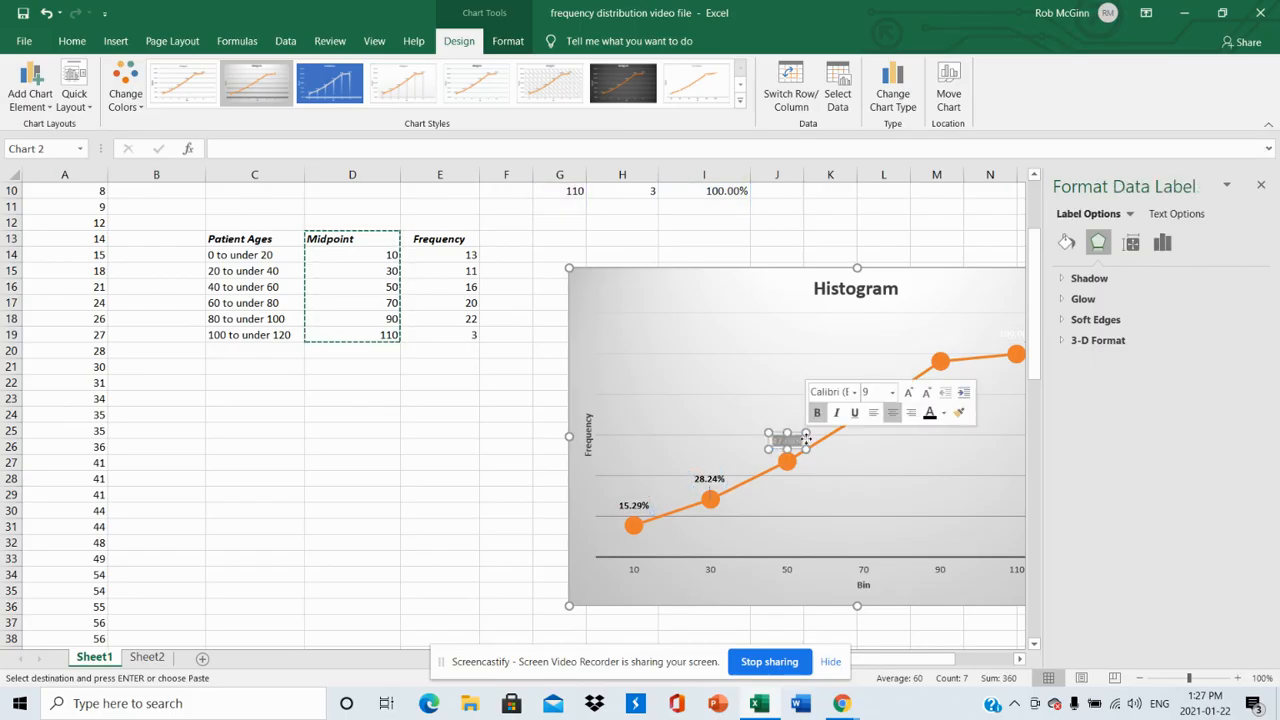
click(932, 419)
click(776, 332)
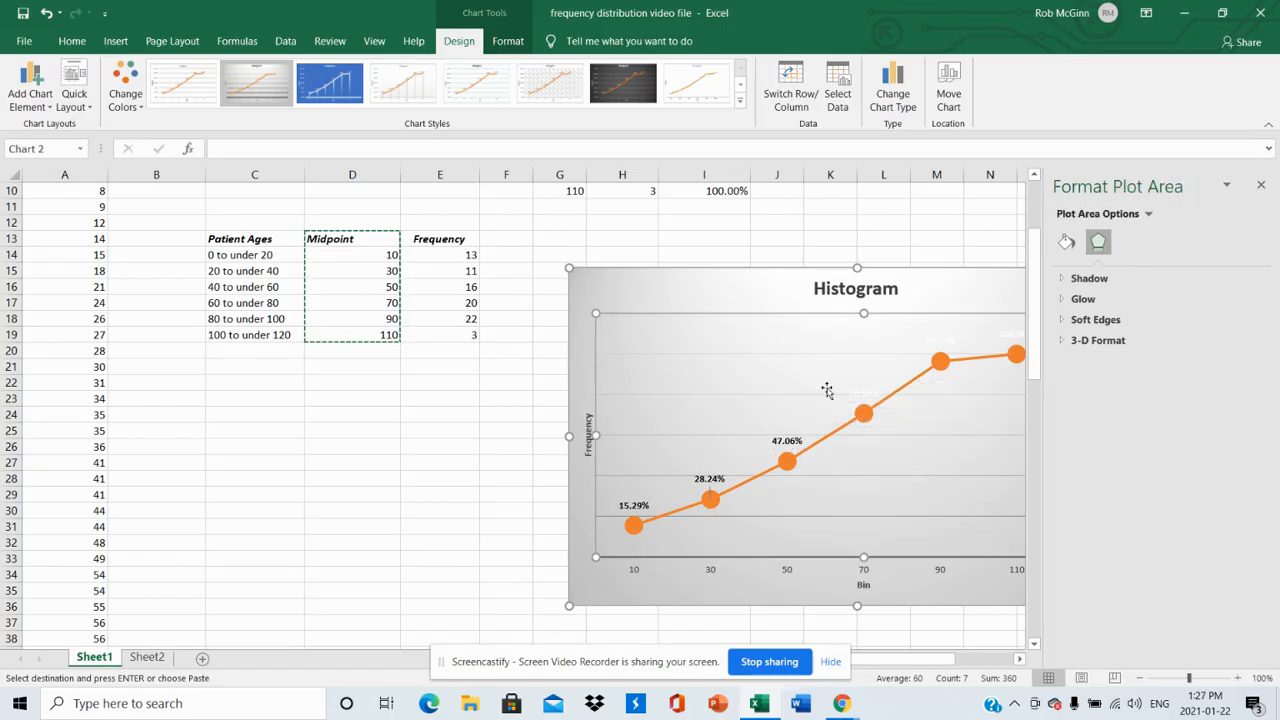
Change the font colour of the data label above the bin 70 point to black
click(855, 393)
click(856, 392)
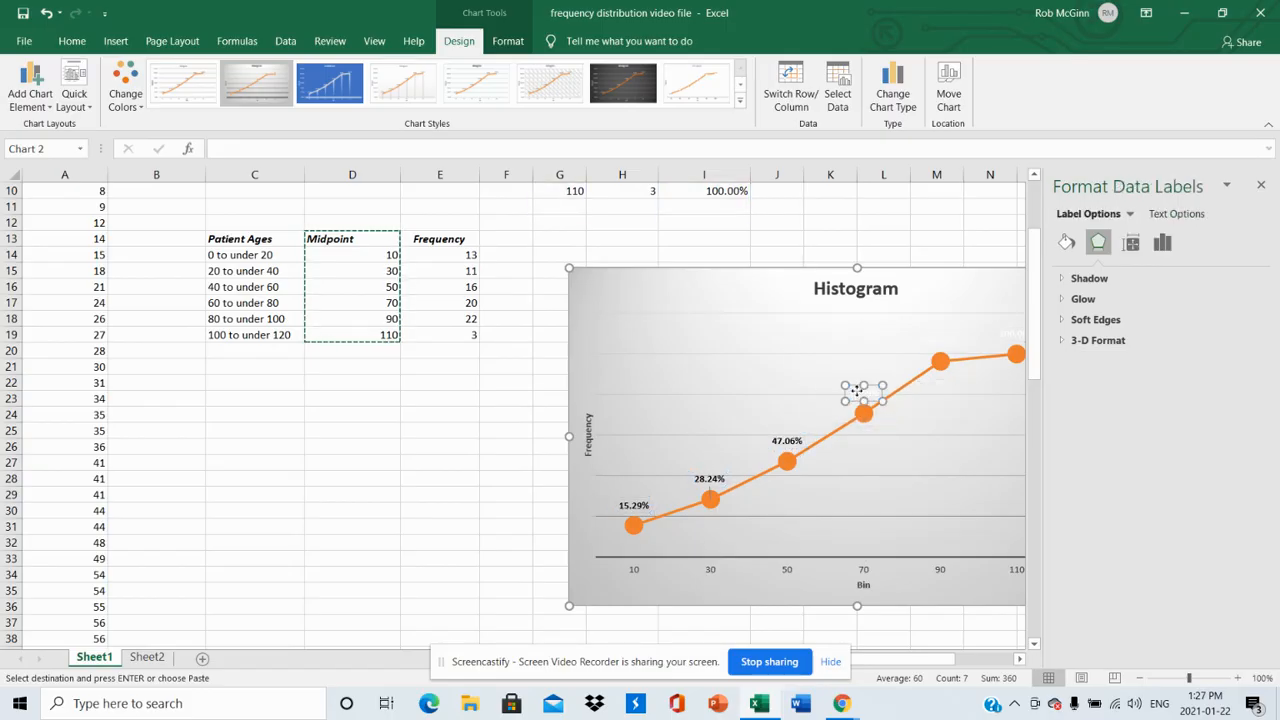
drag(849, 393, 880, 393)
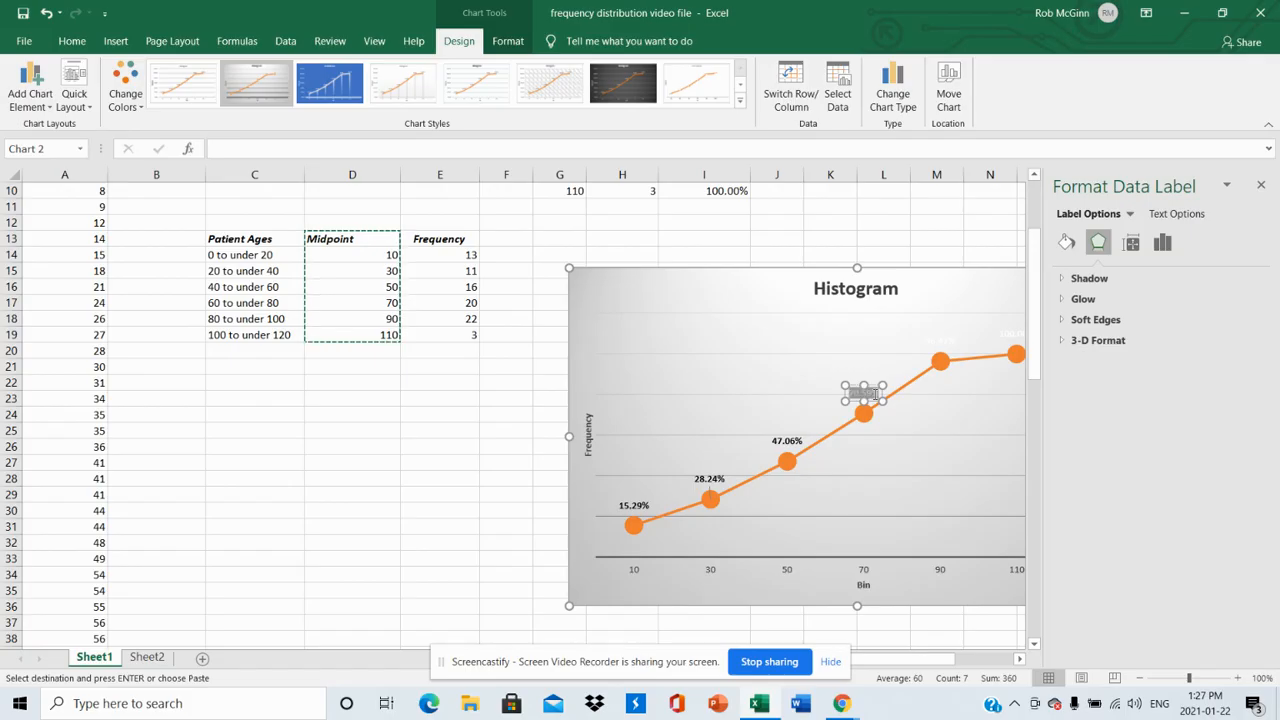
click(997, 368)
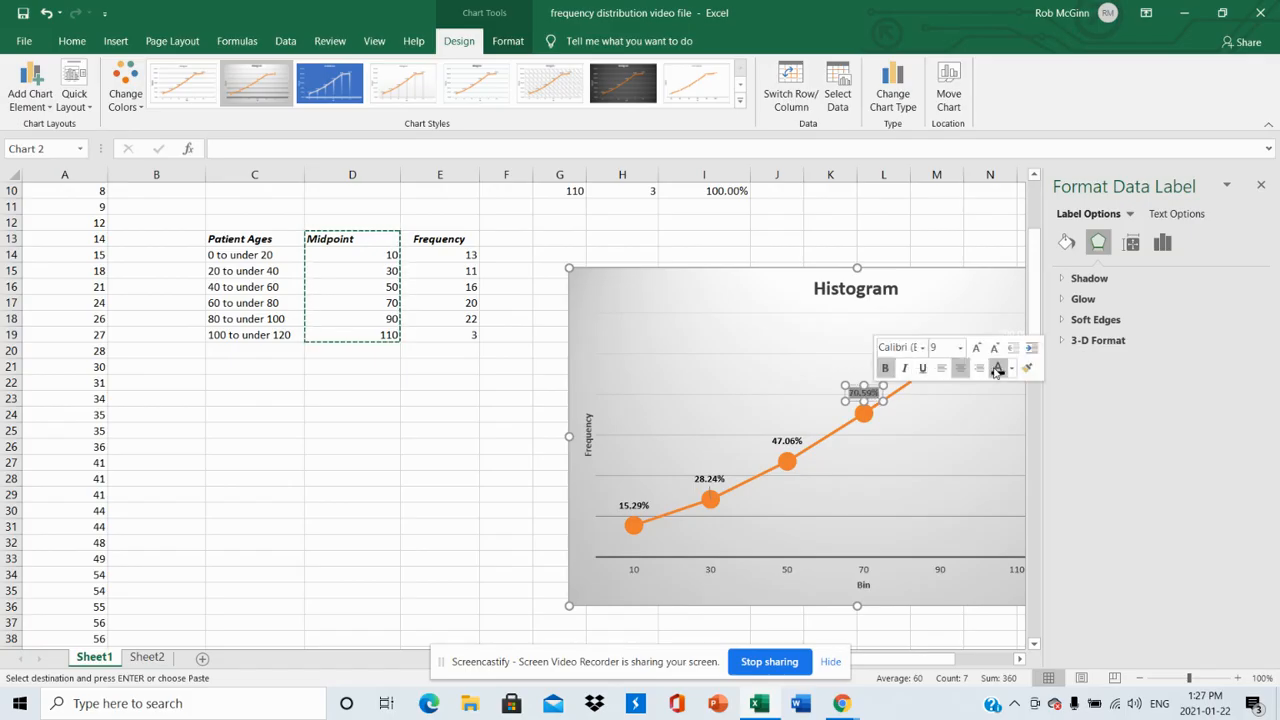
click(757, 309)
Apply the black font colour to the data label above the bin 90 point
click(932, 346)
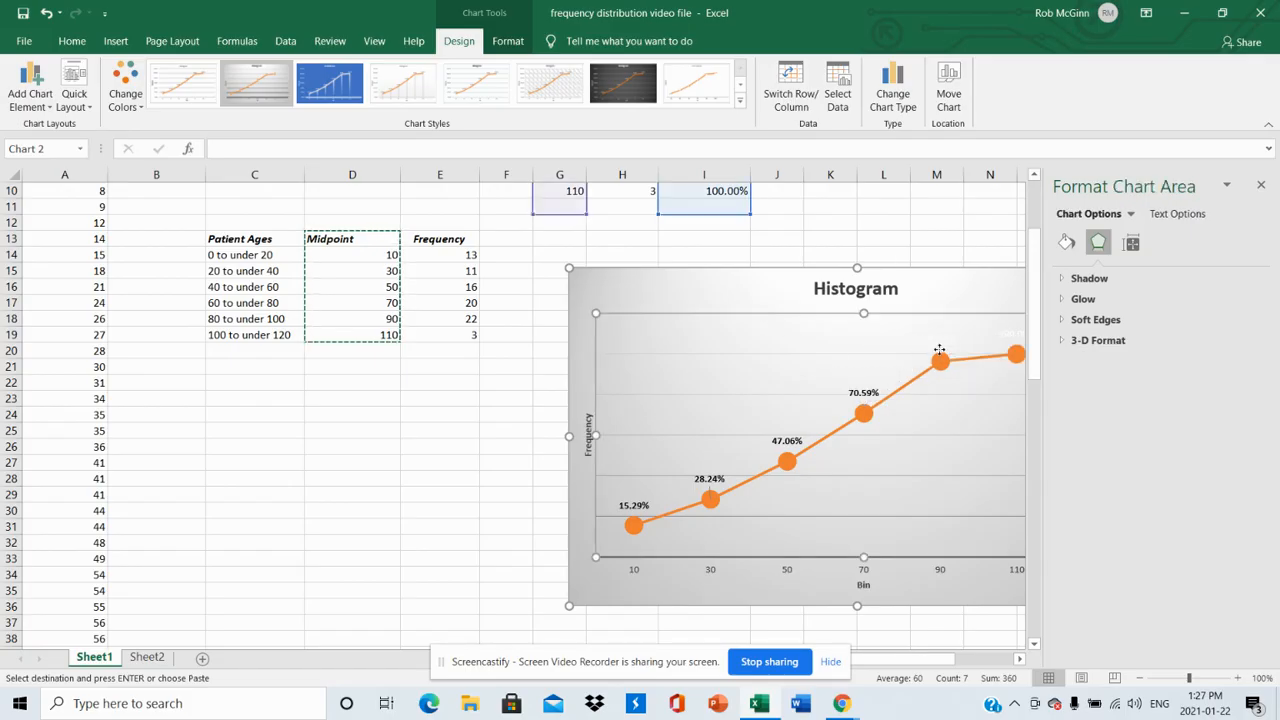
click(941, 345)
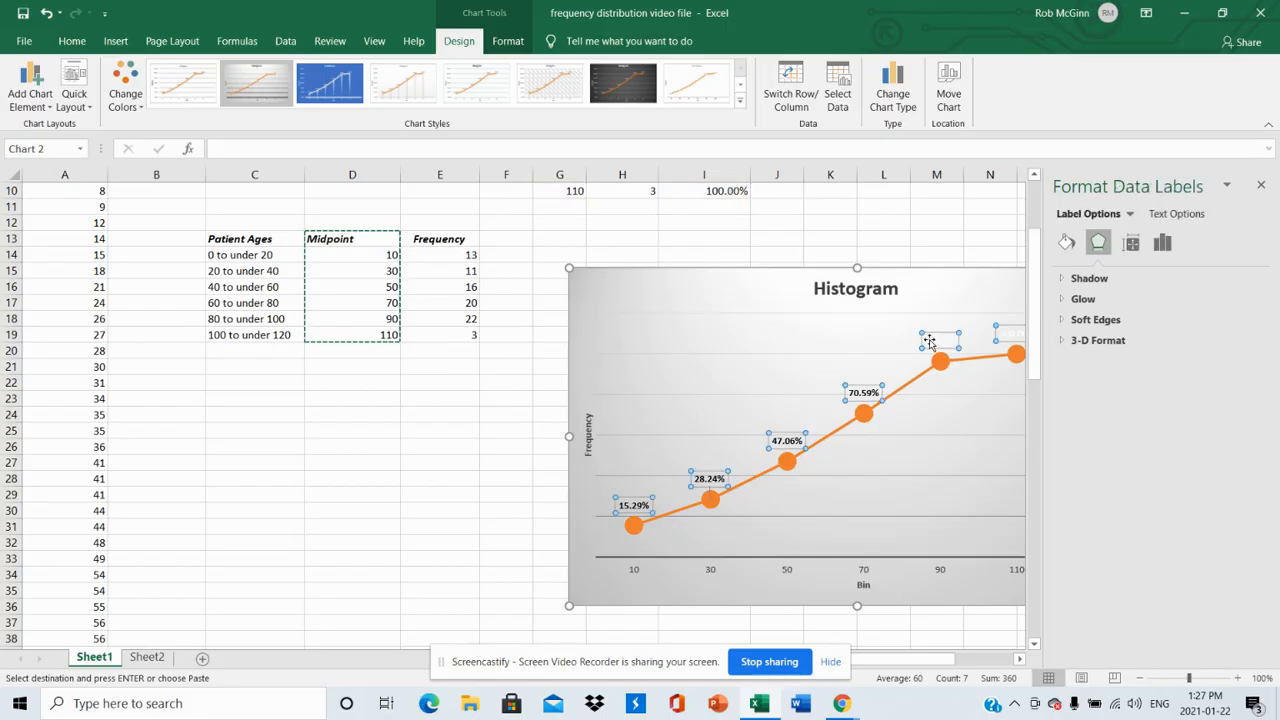
click(930, 341)
double_click(930, 341)
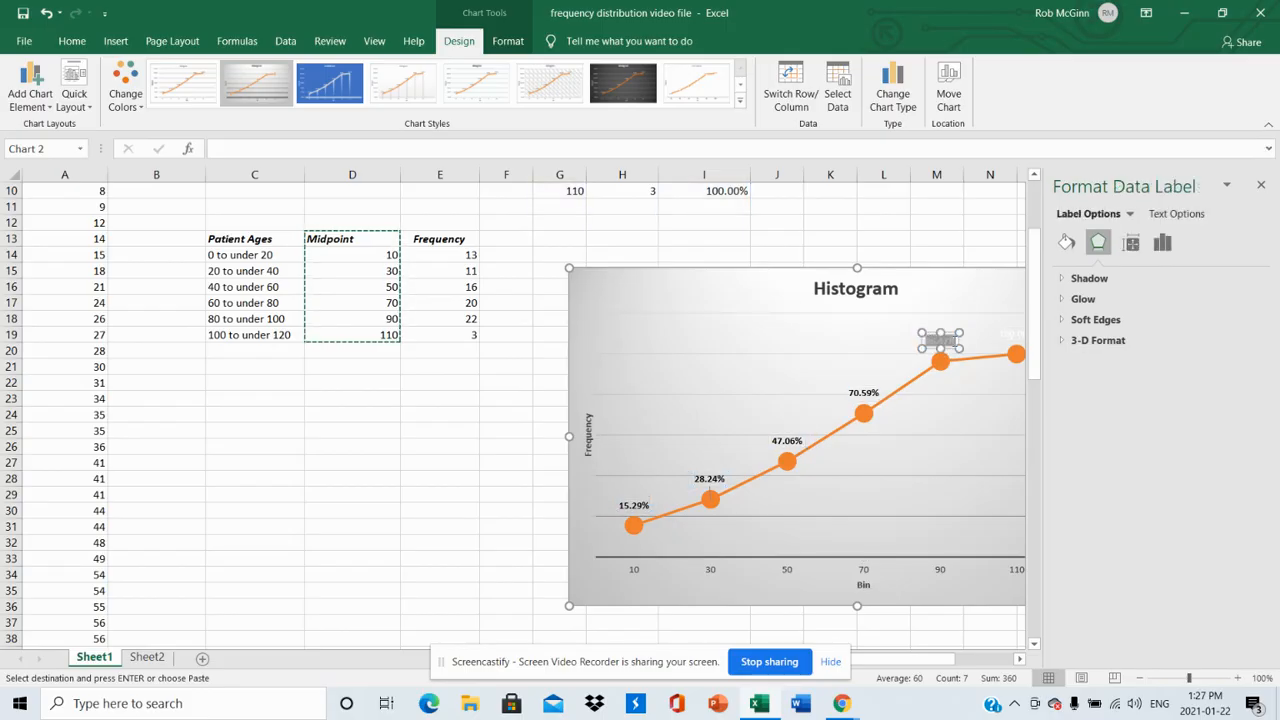
click(1077, 315)
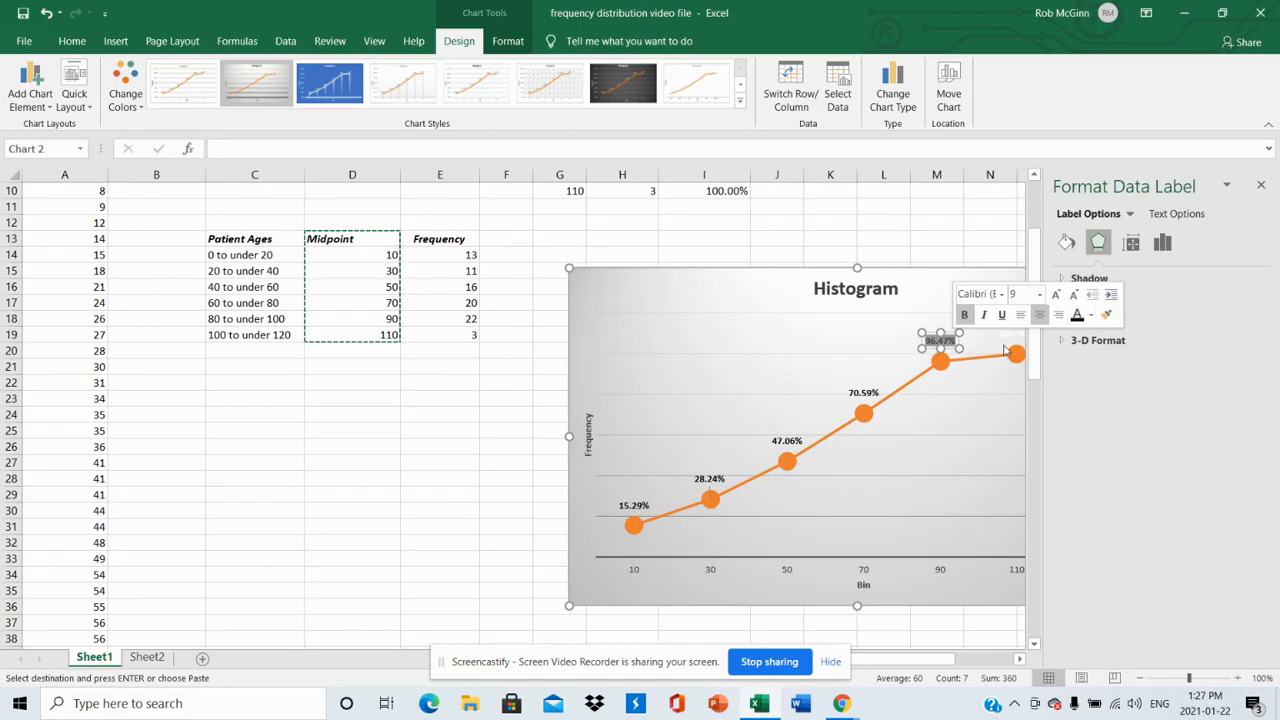
Turn the data label above the bin 110 point black and close the label formatting options
click(1005, 338)
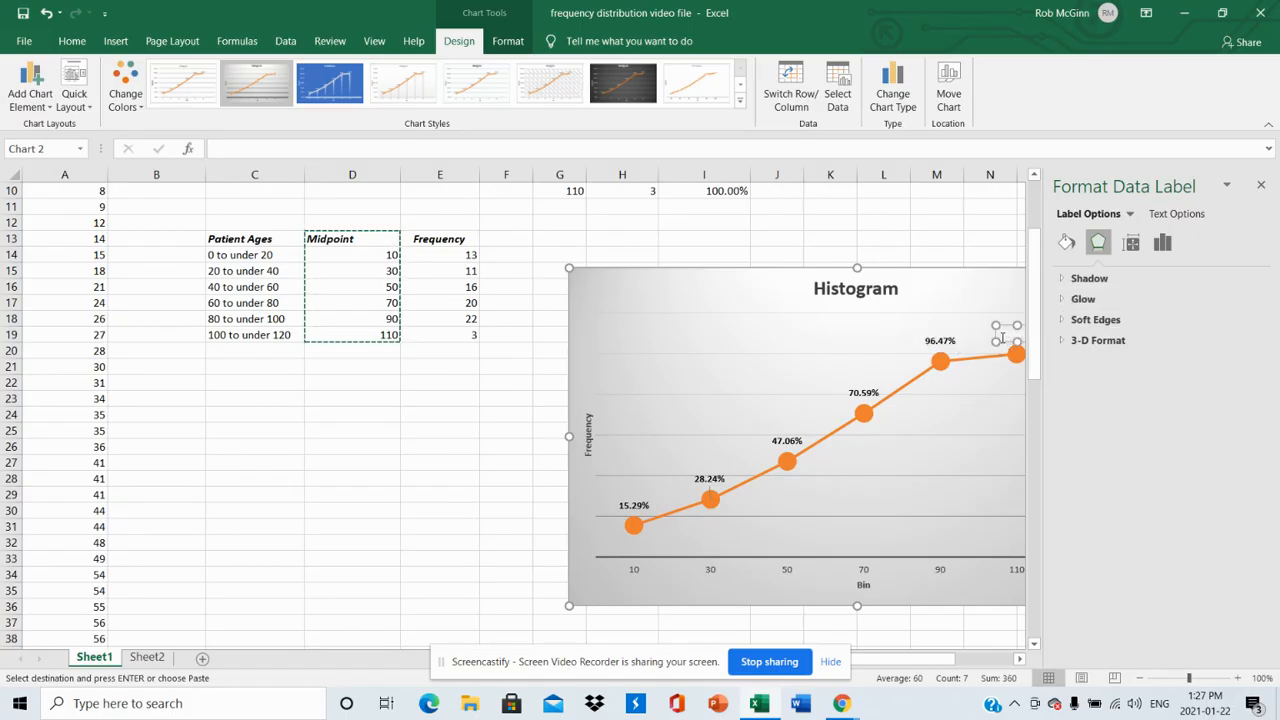
drag(1004, 338, 1030, 339)
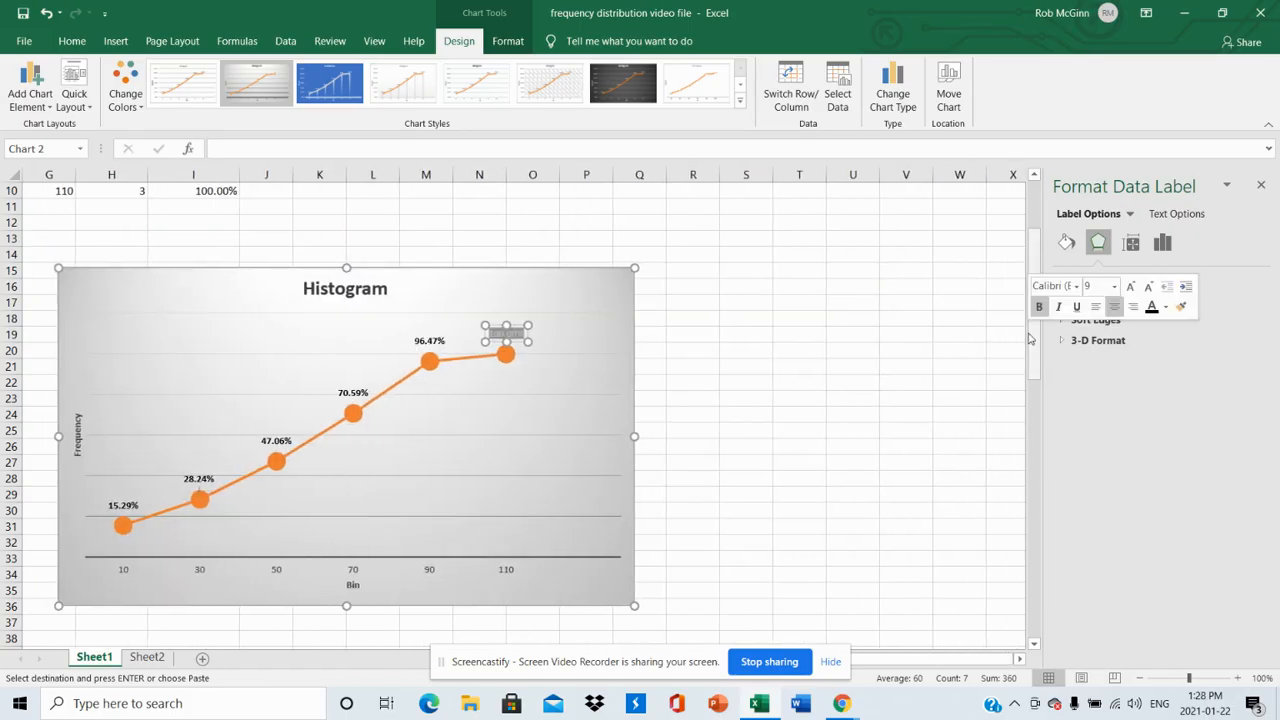
click(1151, 307)
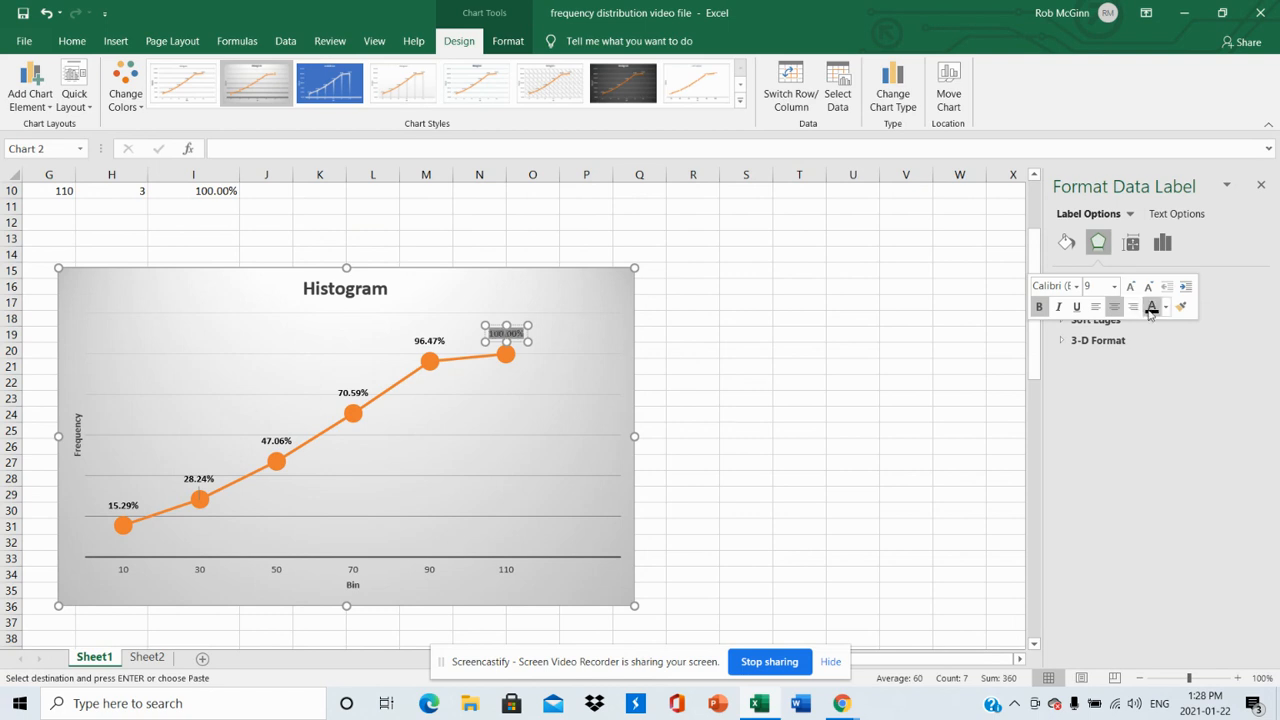
click(589, 318)
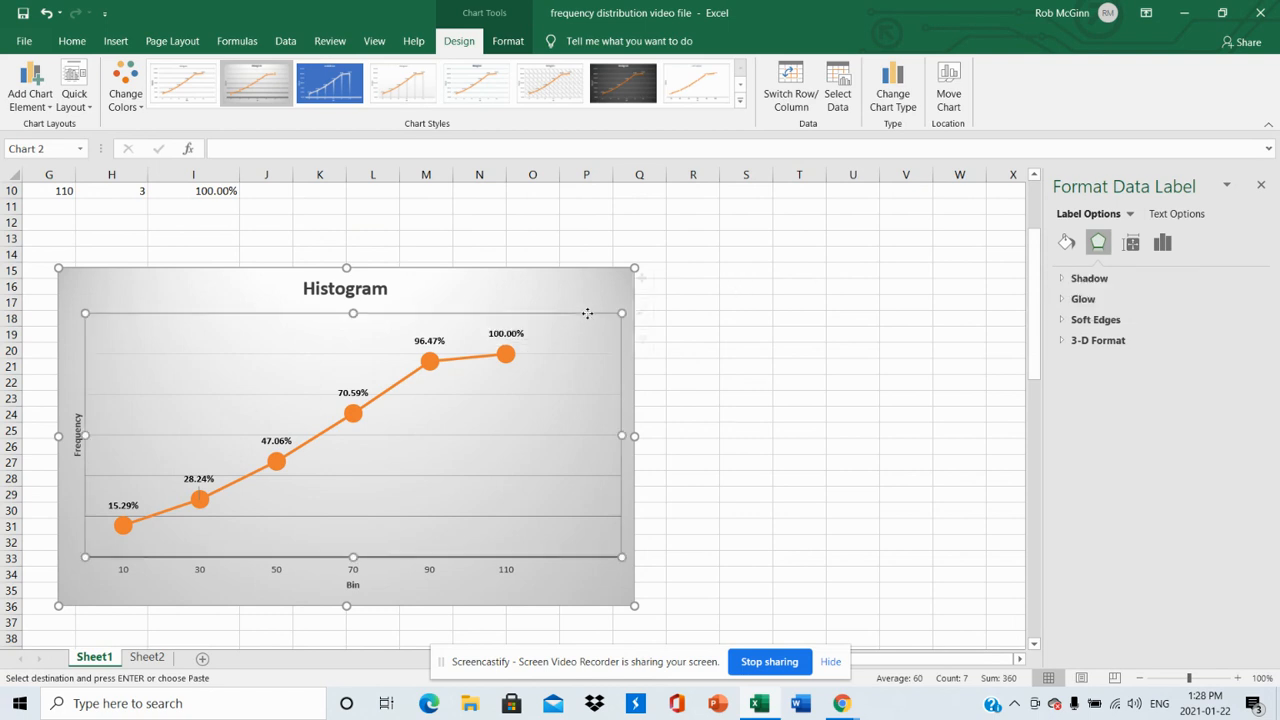
click(1261, 185)
Replace the chart title with "Cumulative Frequency Polygon - Patient Ages"
click(346, 291)
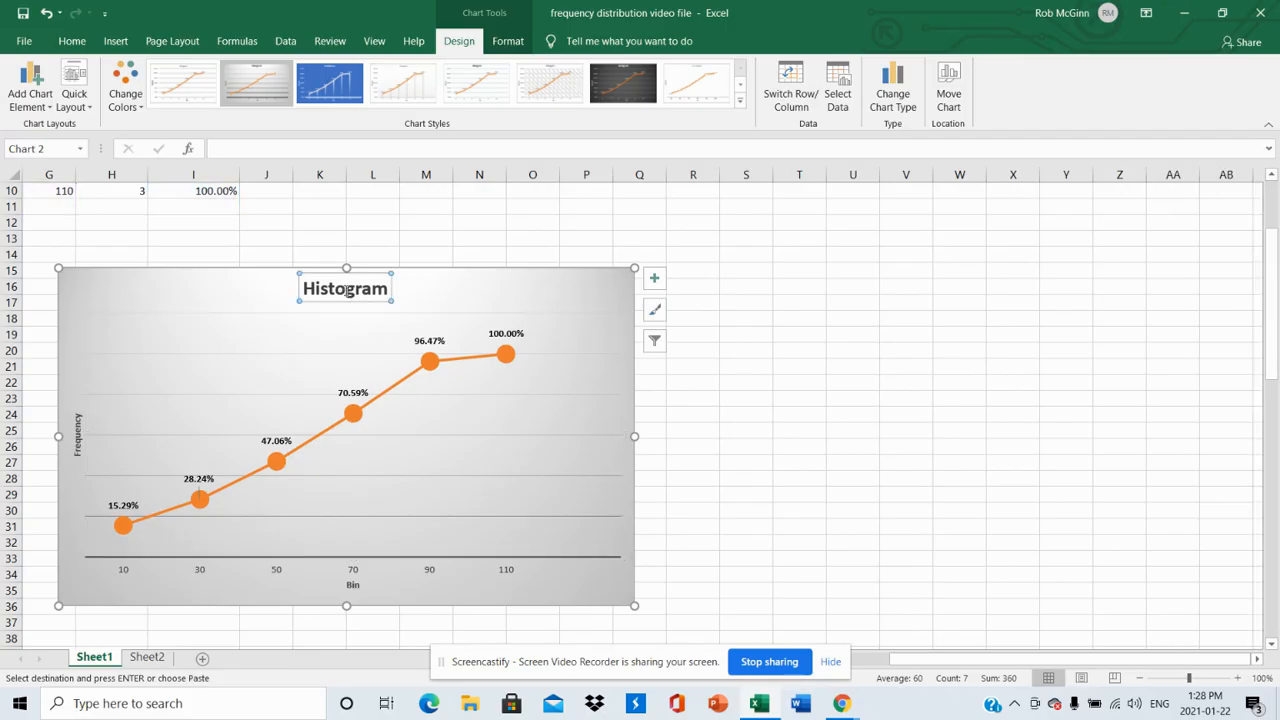
click(346, 291)
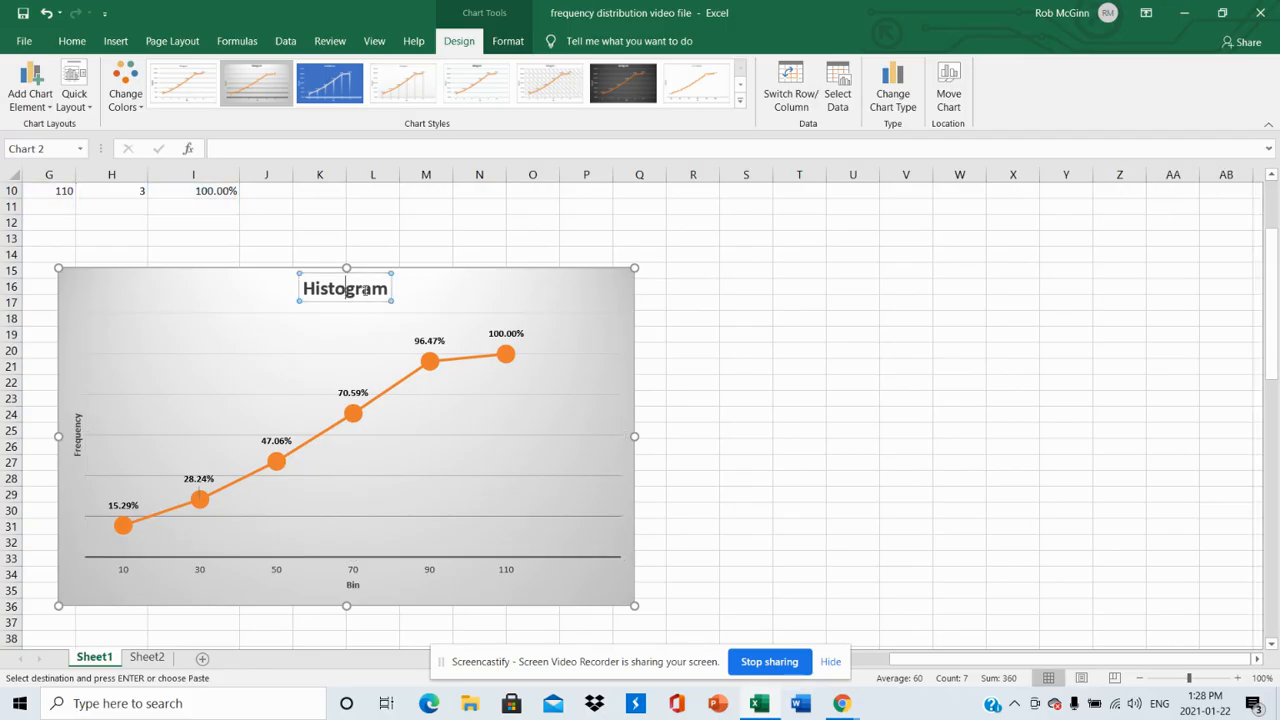
drag(381, 290, 323, 294)
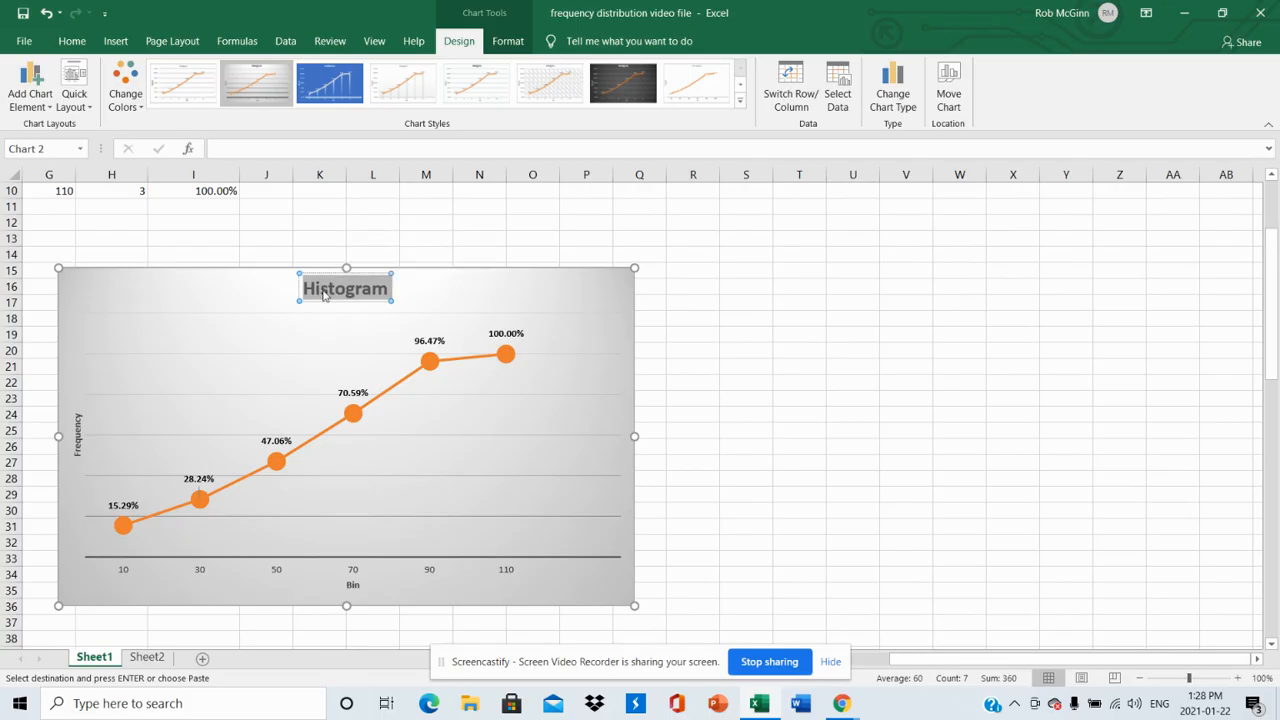
text(Cumulative)
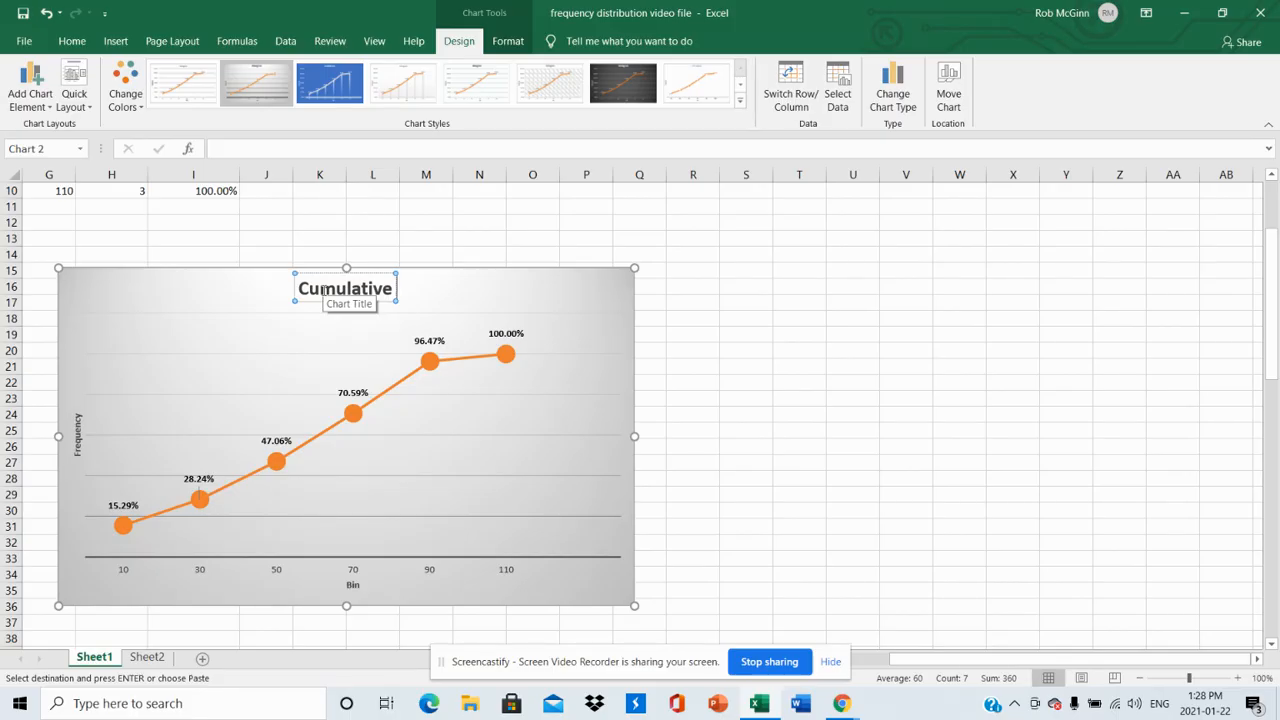
text(Fr)
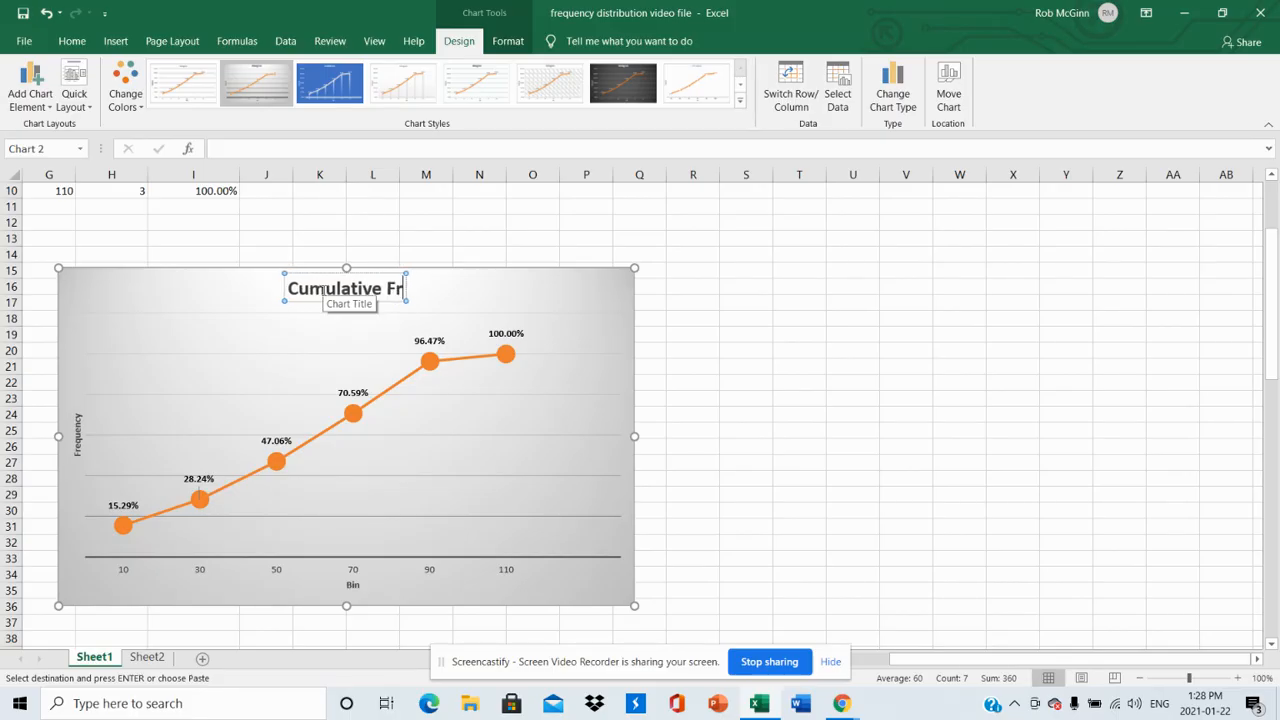
text(equency P)
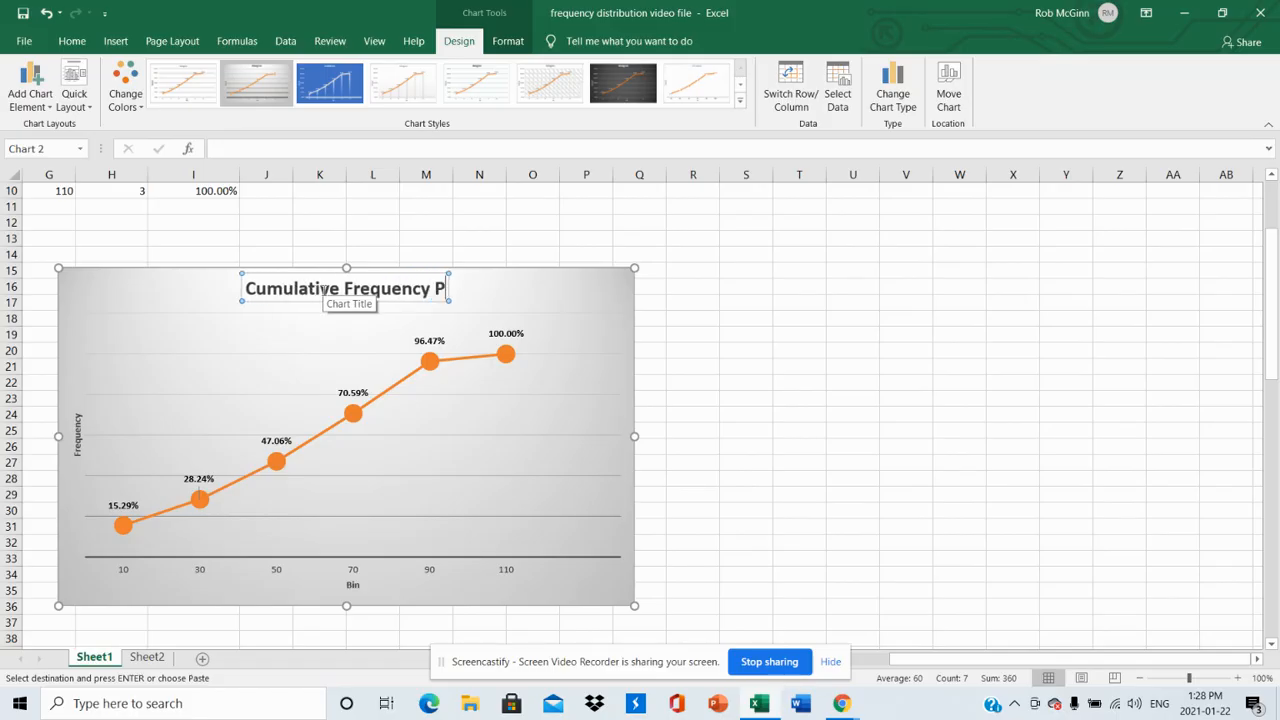
text(olygon -)
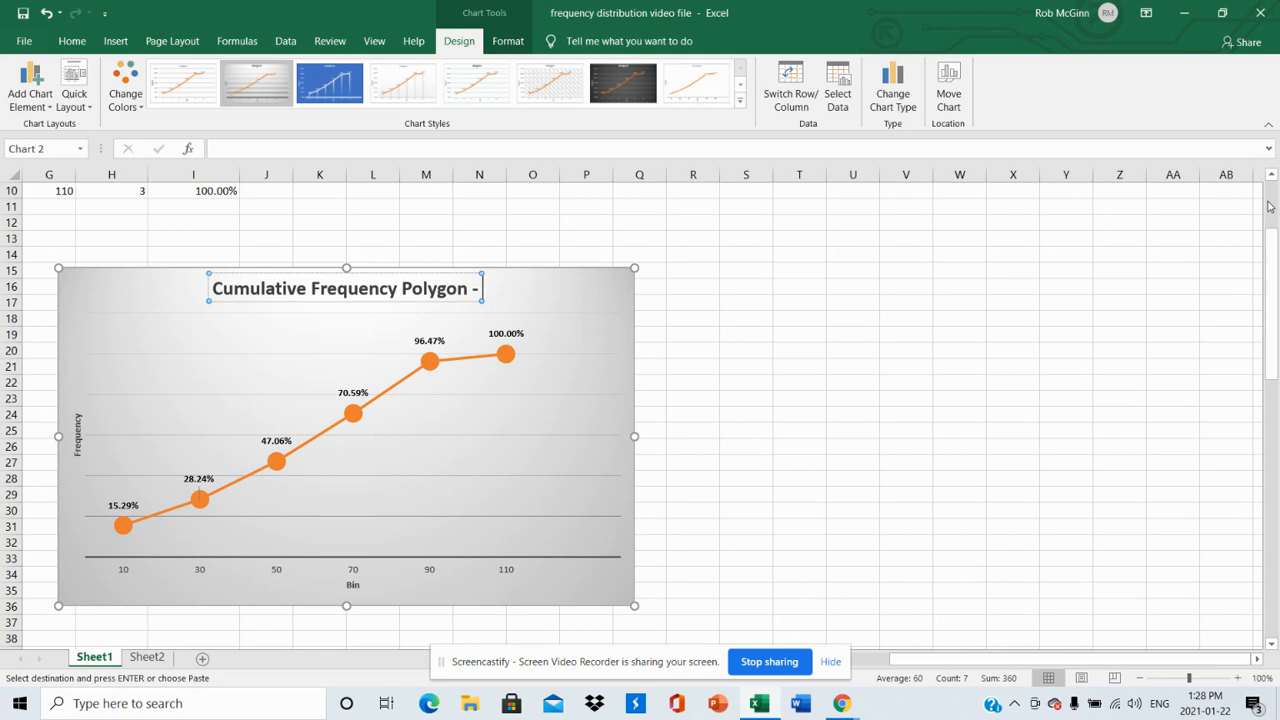
text(Patient)
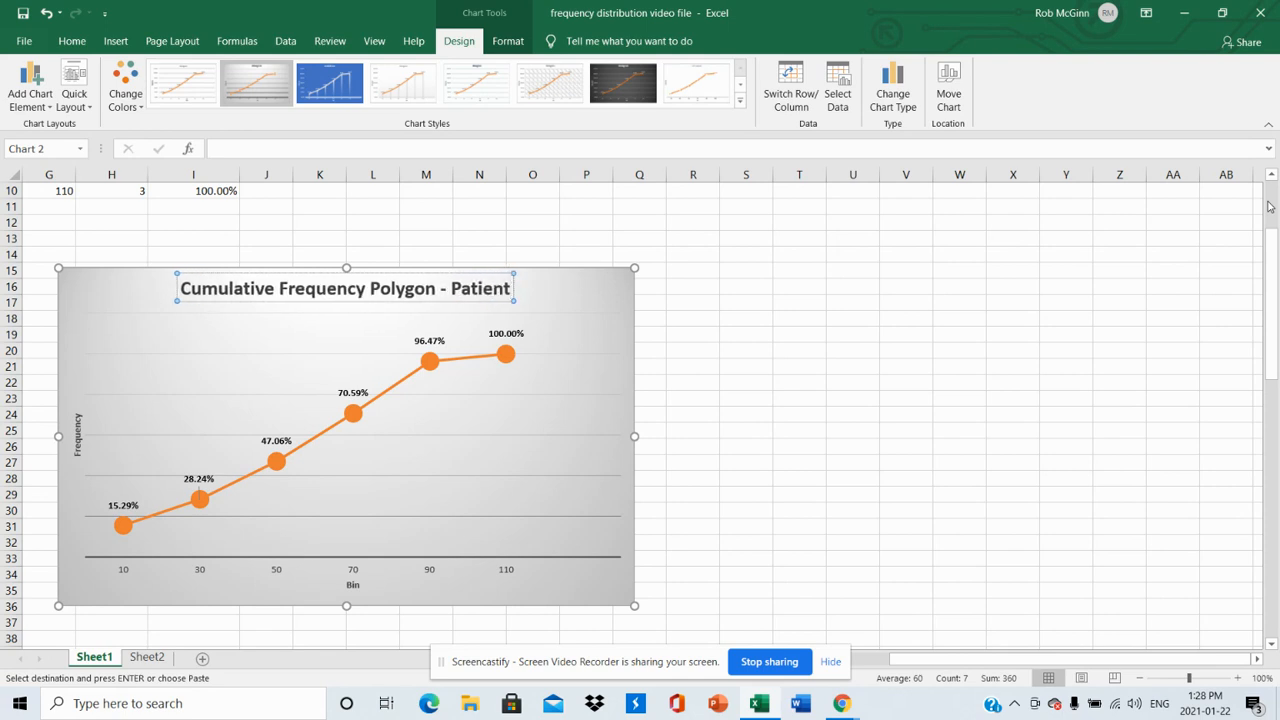
text( Ages)
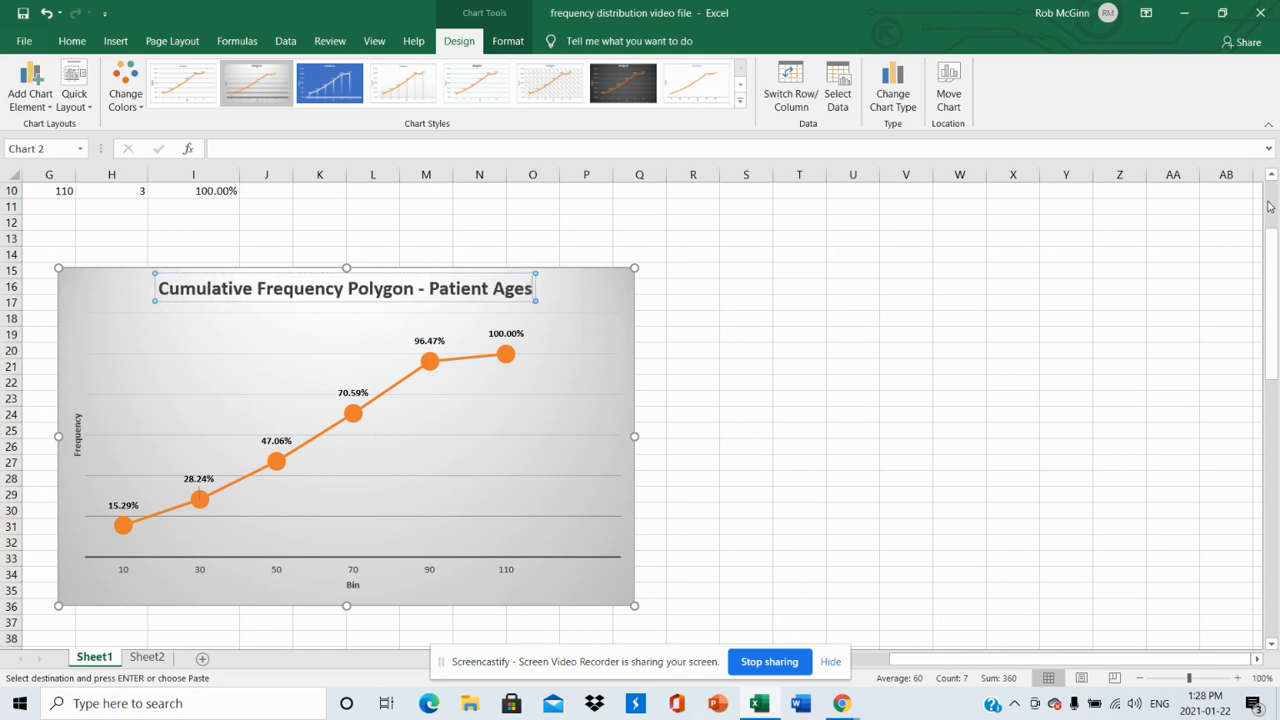
Rename the horizontal axis title to "Age"
click(352, 584)
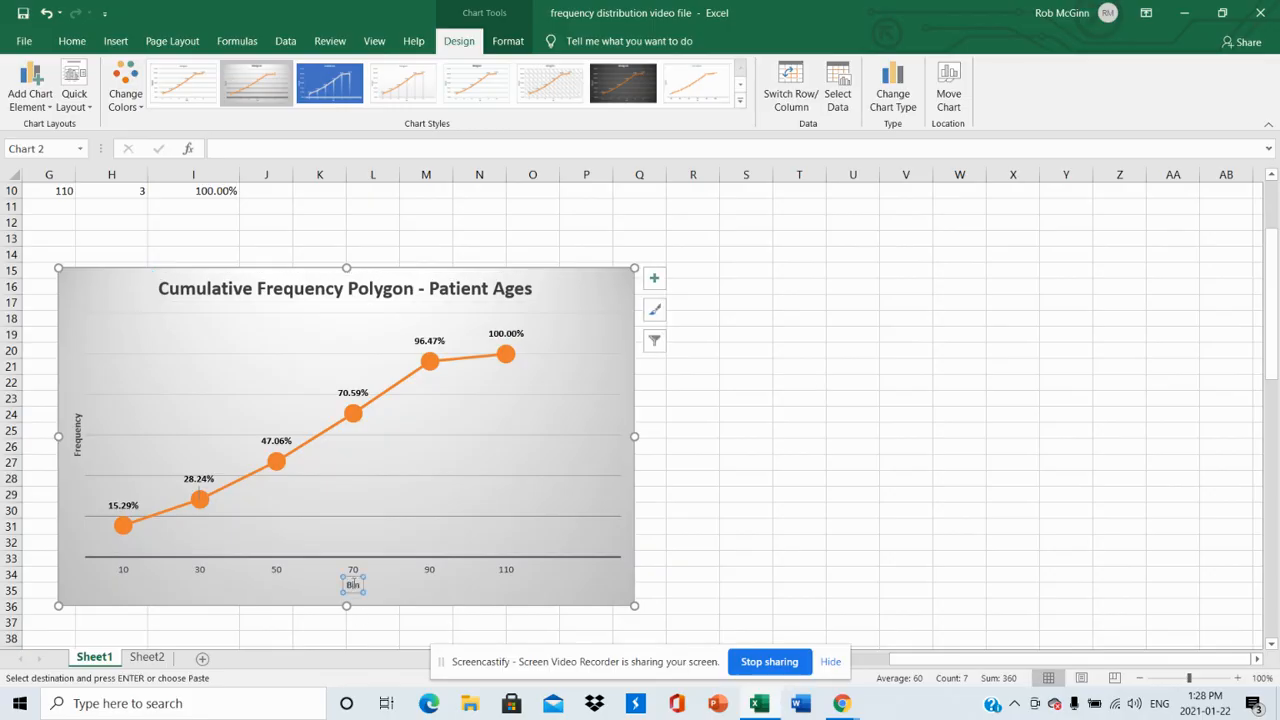
click(352, 584)
key(BackSpace)
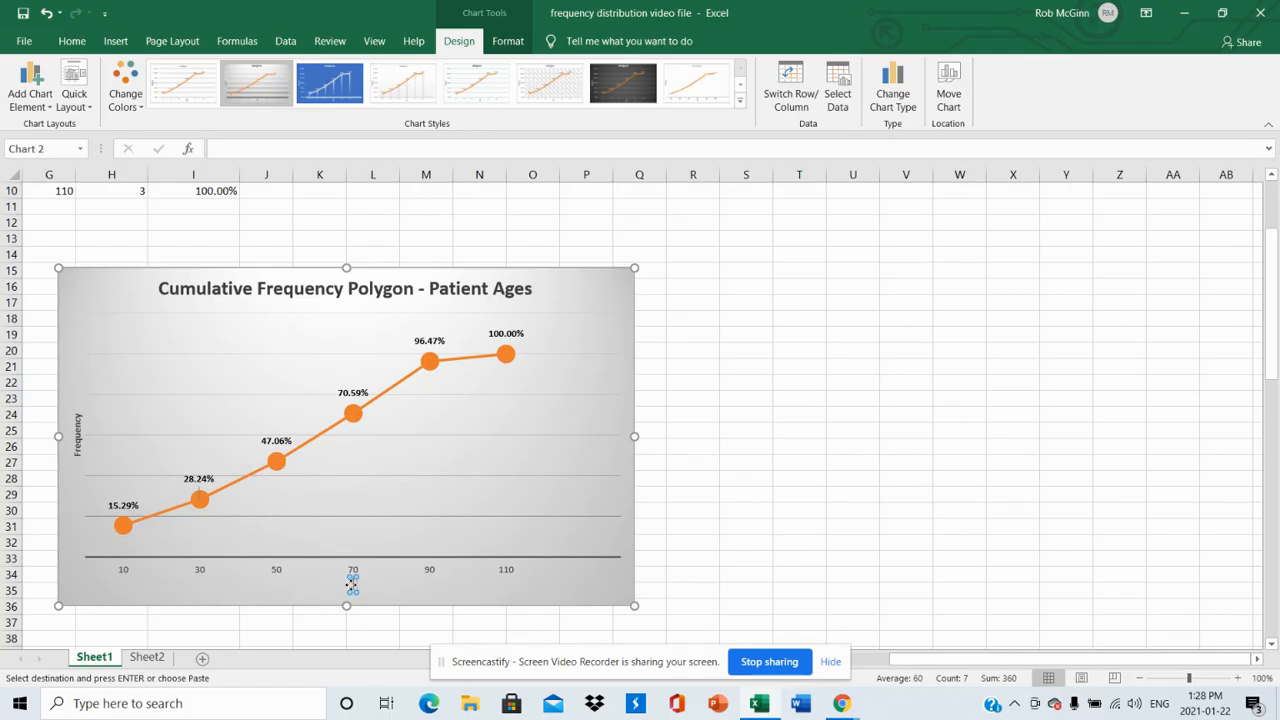
text(Age)
Rename the vertical axis title to "Cumulative Percent" and finish editing it
click(77, 435)
click(77, 430)
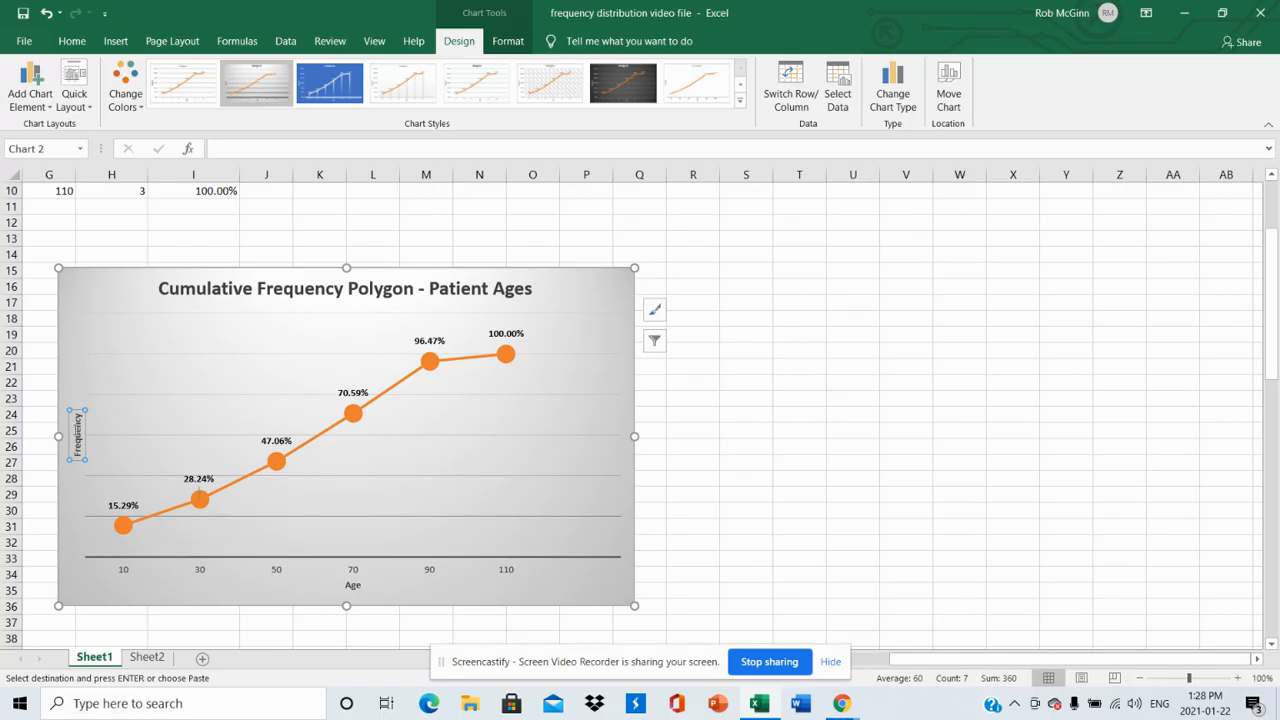
key(BackSpace)
key(BackSpace)
key(BackSpace)
key(BackSpace)
key(BackSpace)
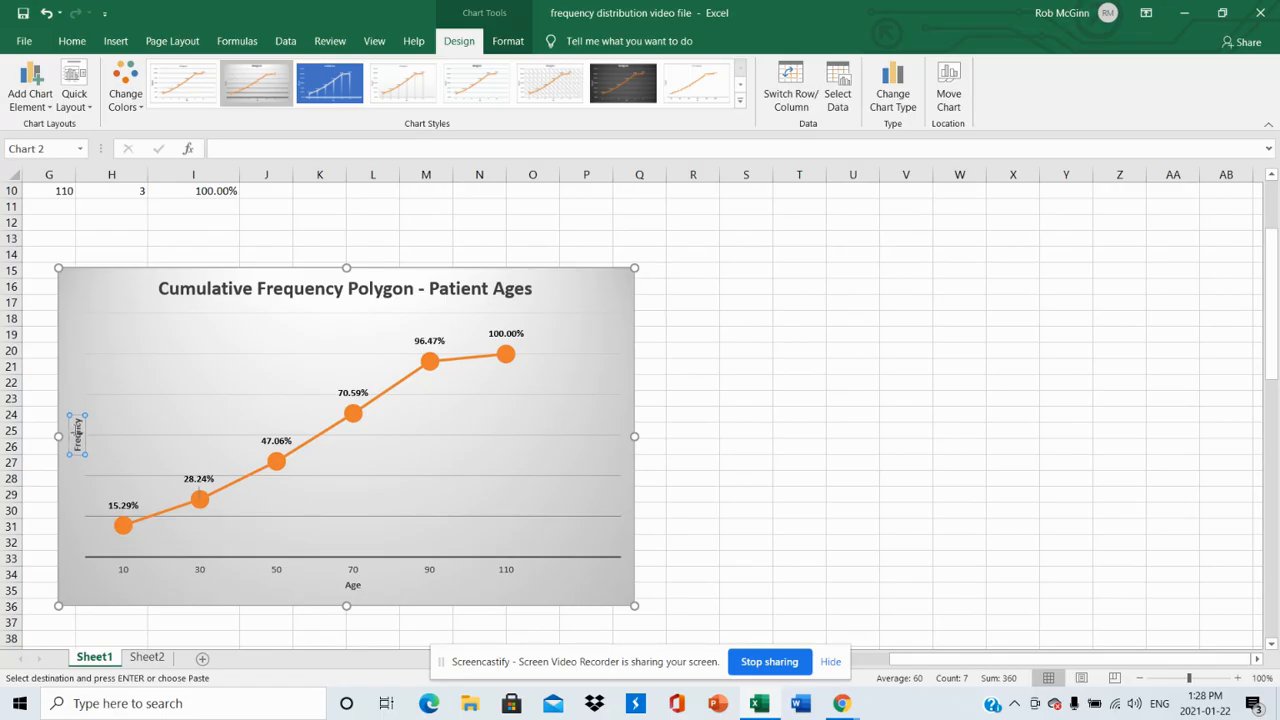
key(BackSpace)
key(BackSpace)
key(BackSpace)
key(BackSpace)
text(Cumulative Per)
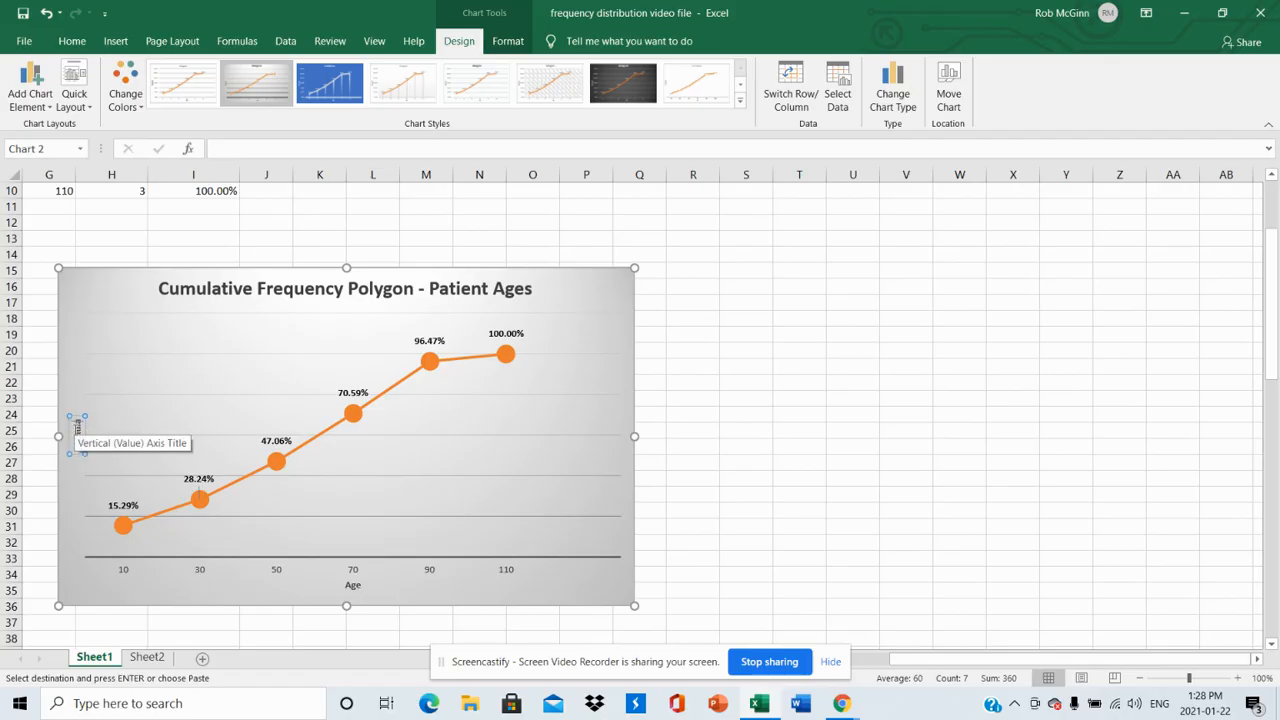
text(cent)
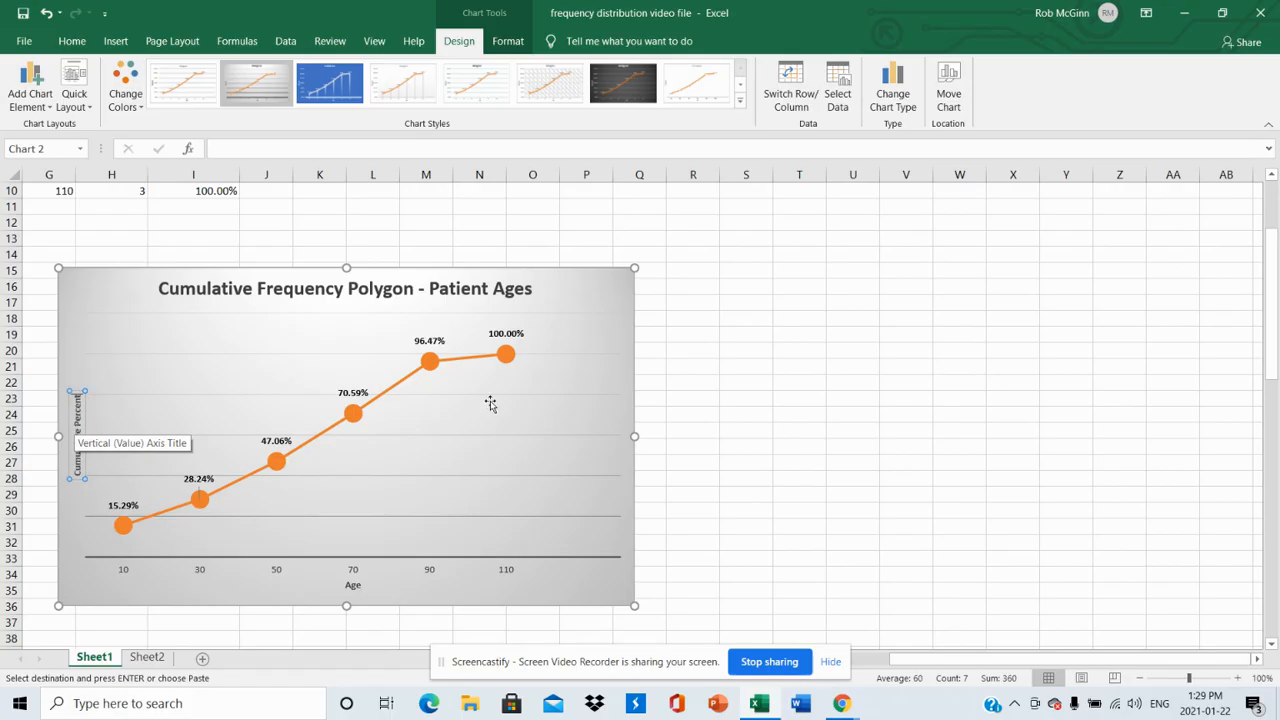
click(623, 299)
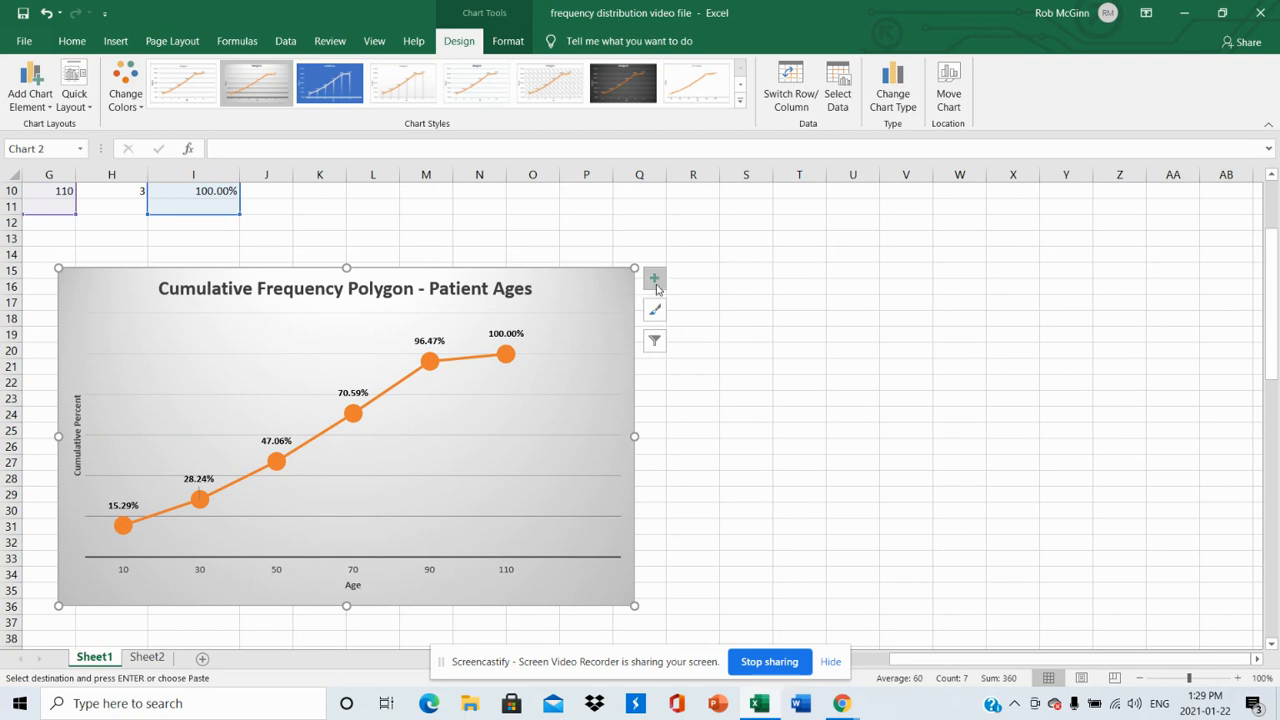
click(653, 278)
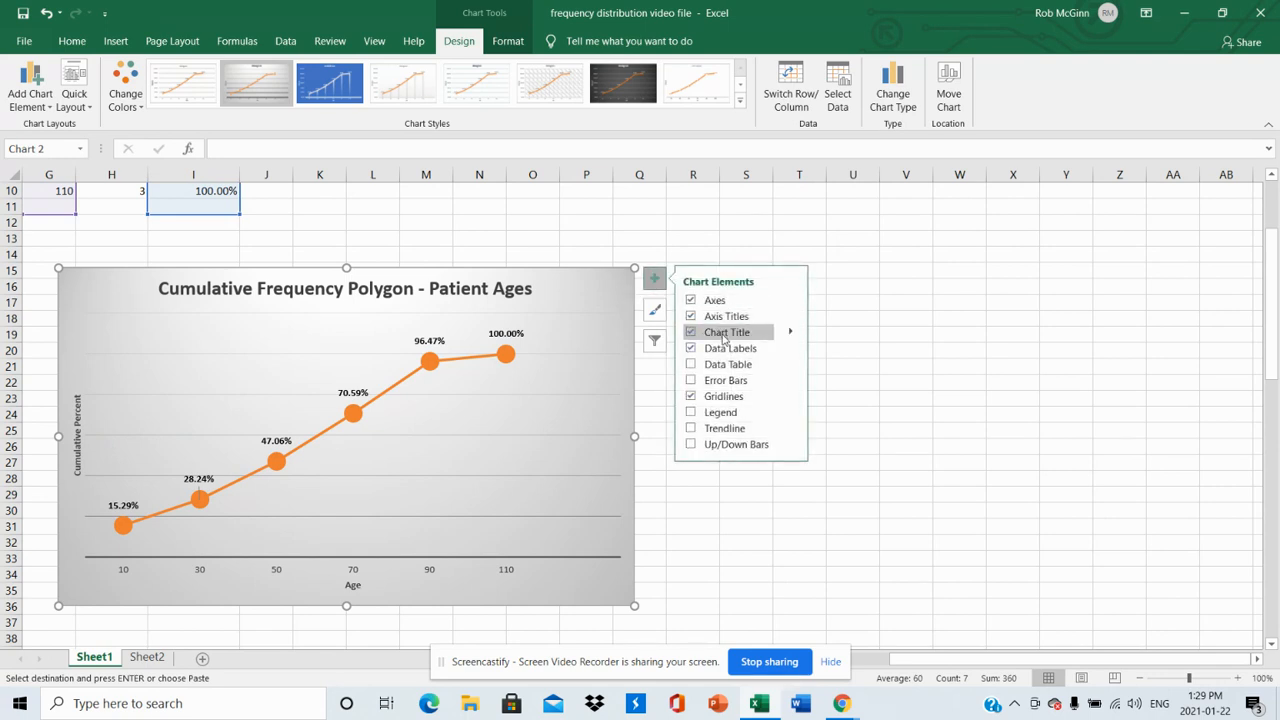
click(791, 400)
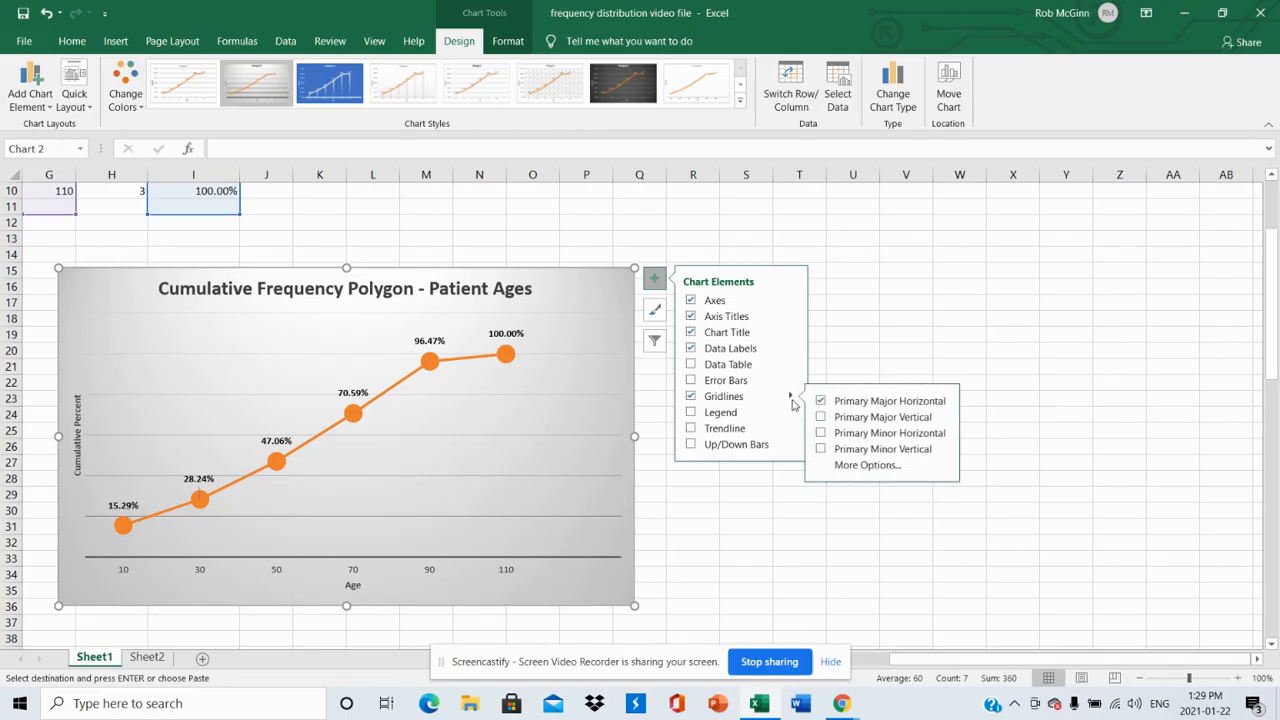
click(792, 403)
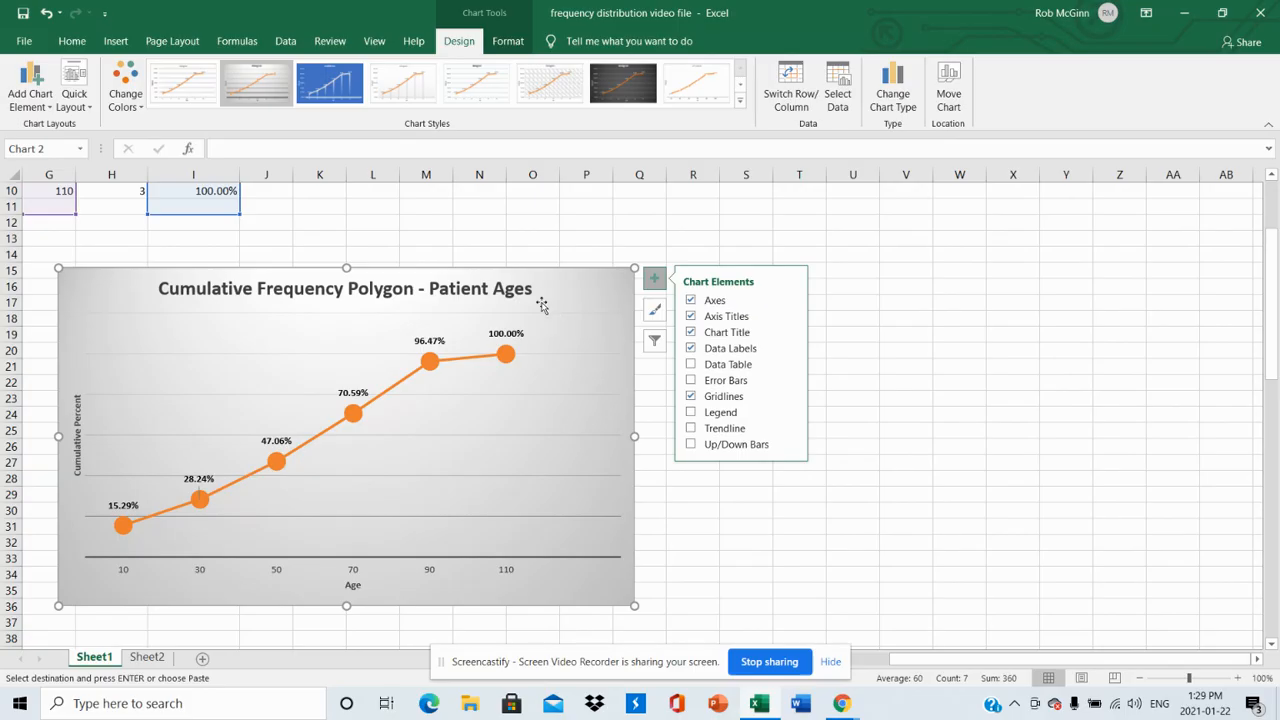
Move the chart so that it spans about columns I to S, and apply chart Style 3
drag(556, 282, 676, 274)
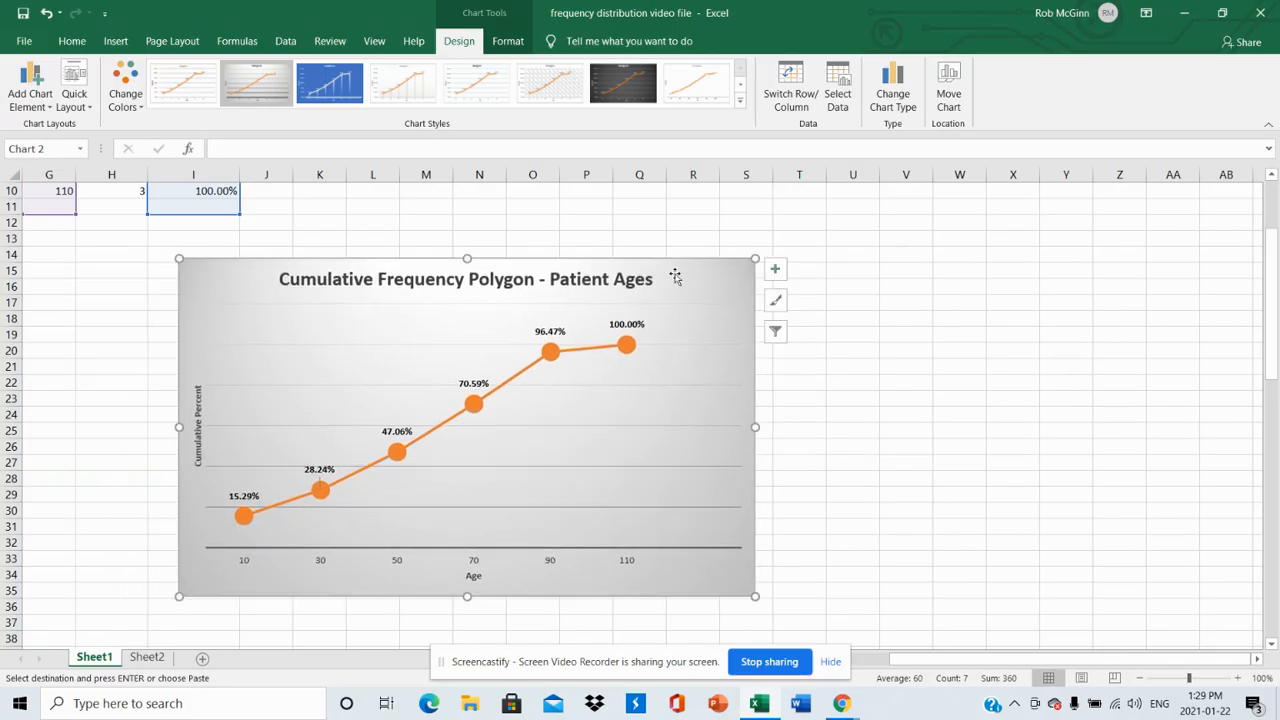
click(779, 306)
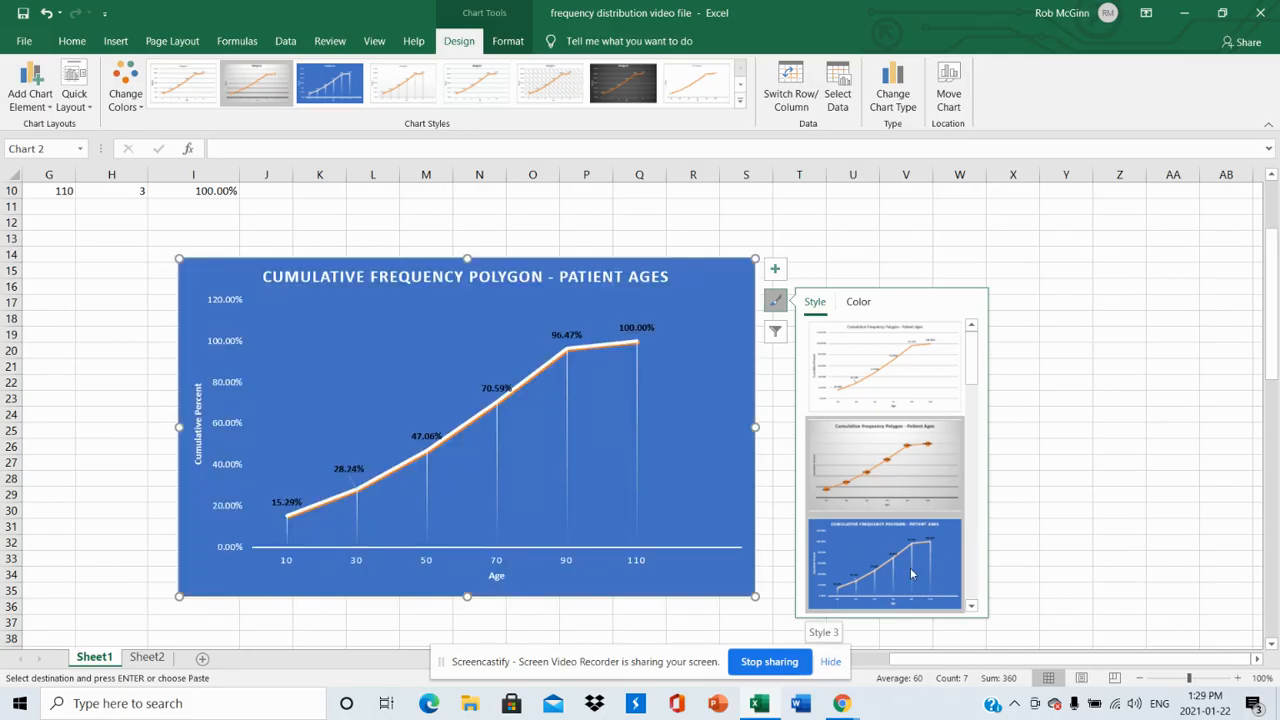
click(911, 573)
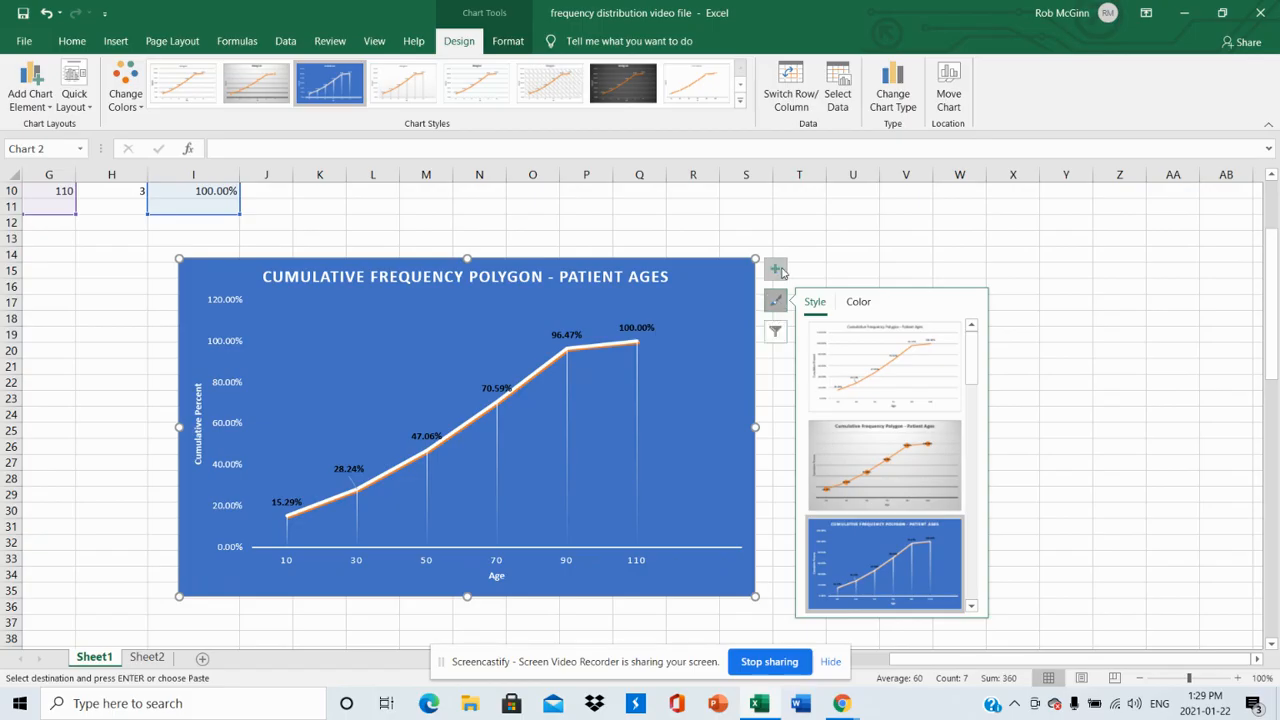
Add gridlines to the cumulative frequency polygon and deselect the chart
click(777, 270)
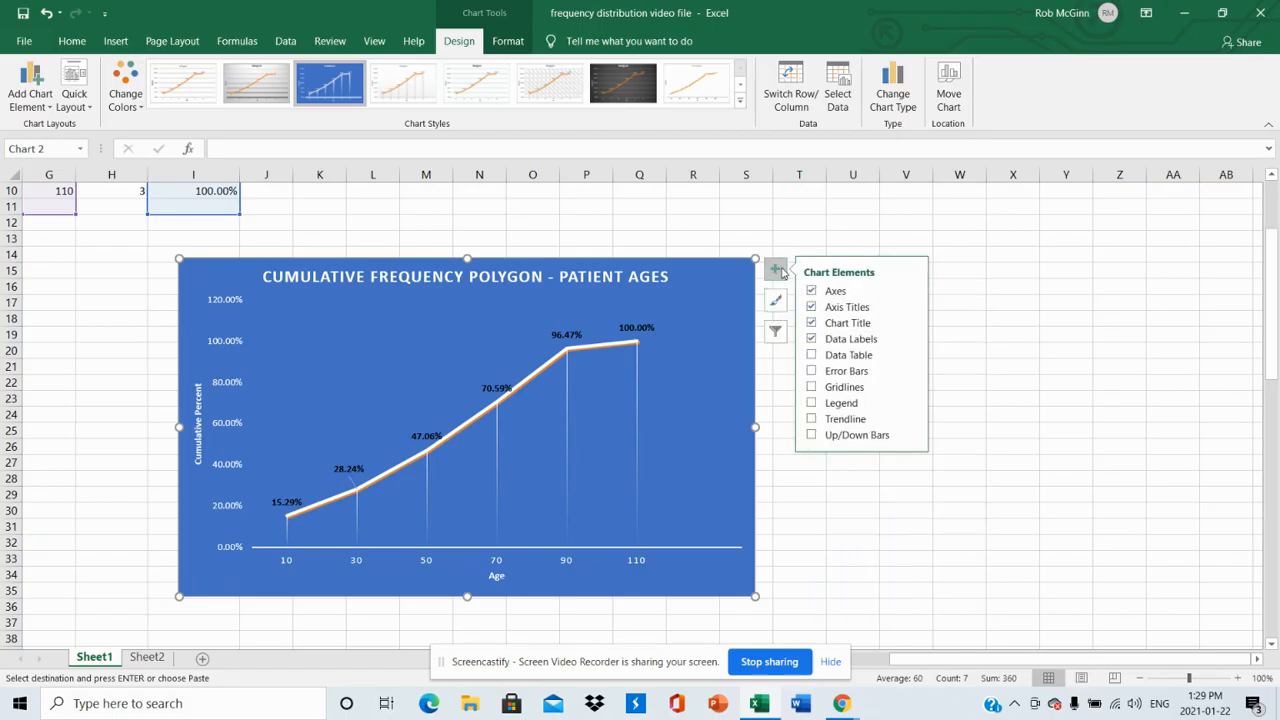
click(836, 390)
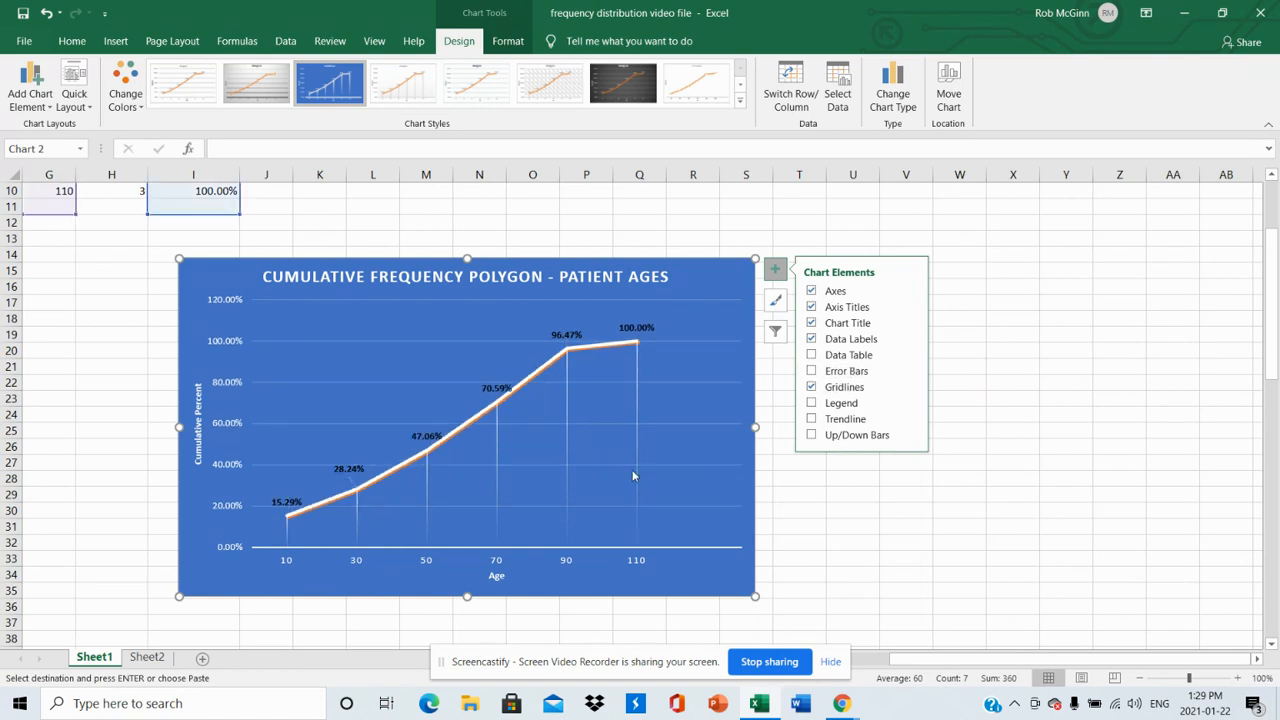
click(255, 622)
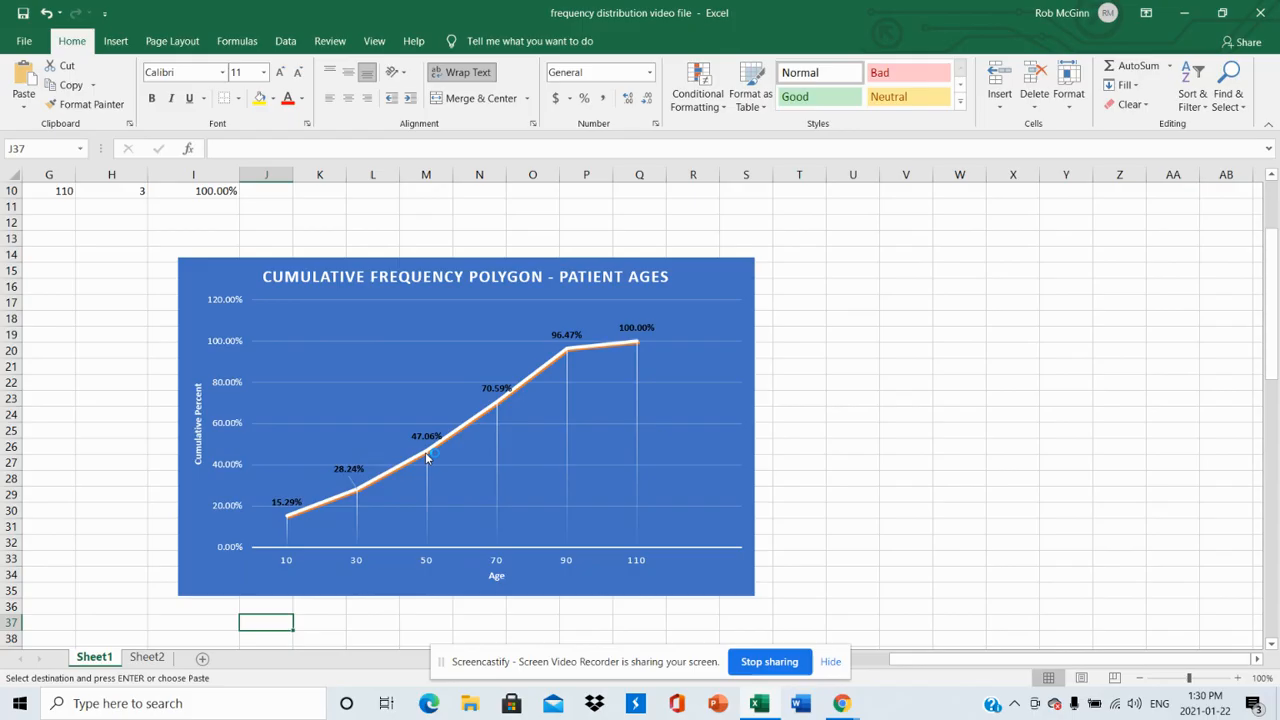
Examine the points on the cumulative frequency polygon and the frequency tables at the start of the sheet
mouse_move(435, 452)
mouse_move(522, 390)
scroll(1275, 201, up, 2)
scroll(1275, 201, up, 1)
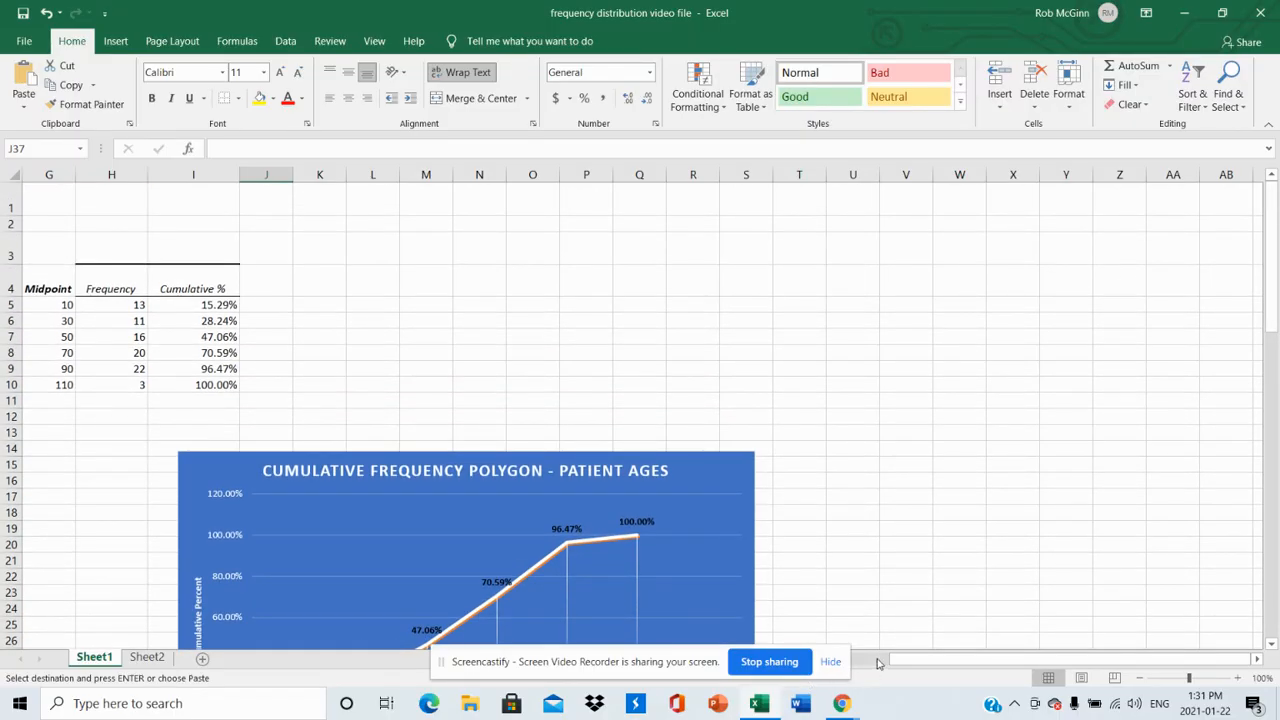
scroll(878, 664, left, 3)
scroll(878, 664, left, 2)
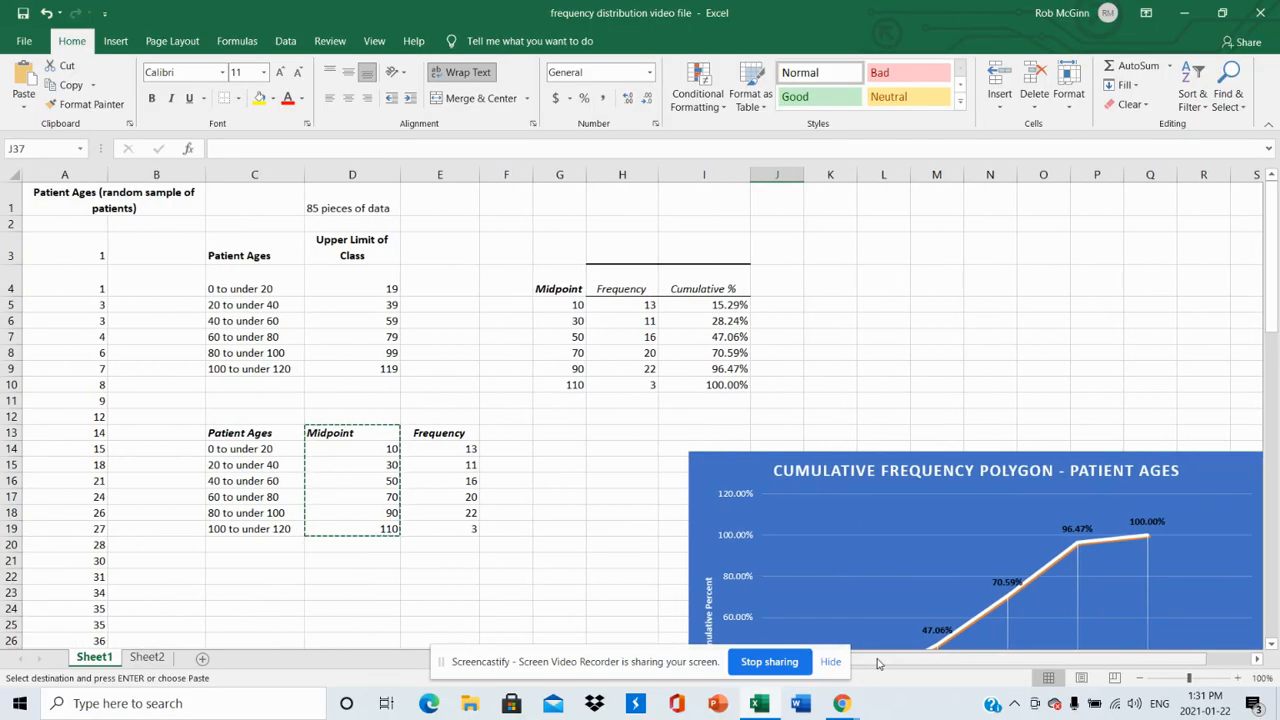